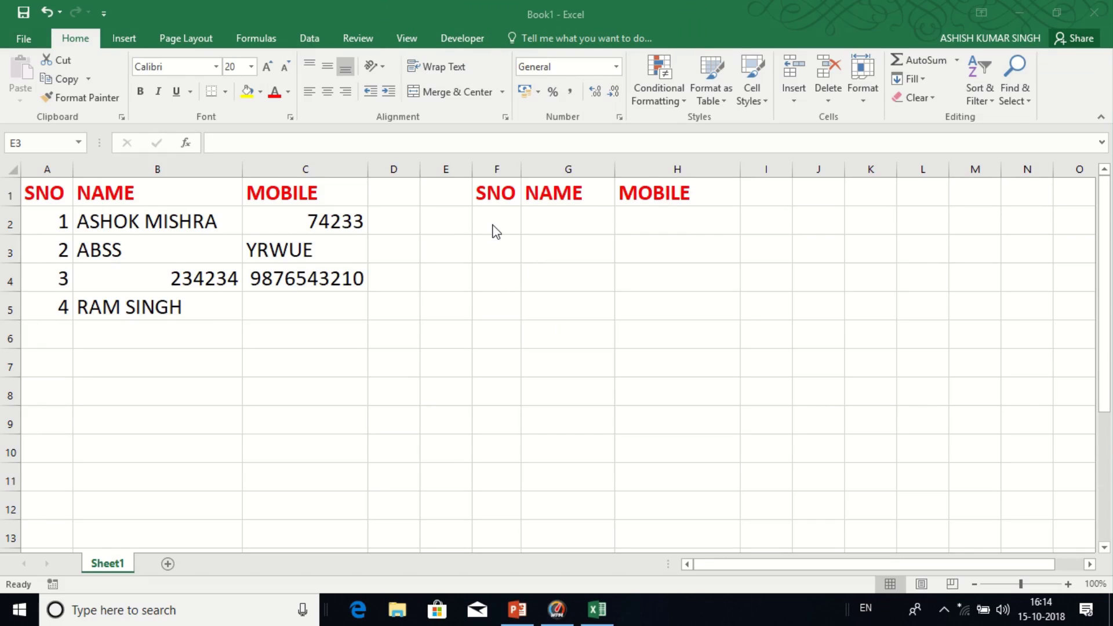
{"action": "left_click", "coordinate": [492, 224]}
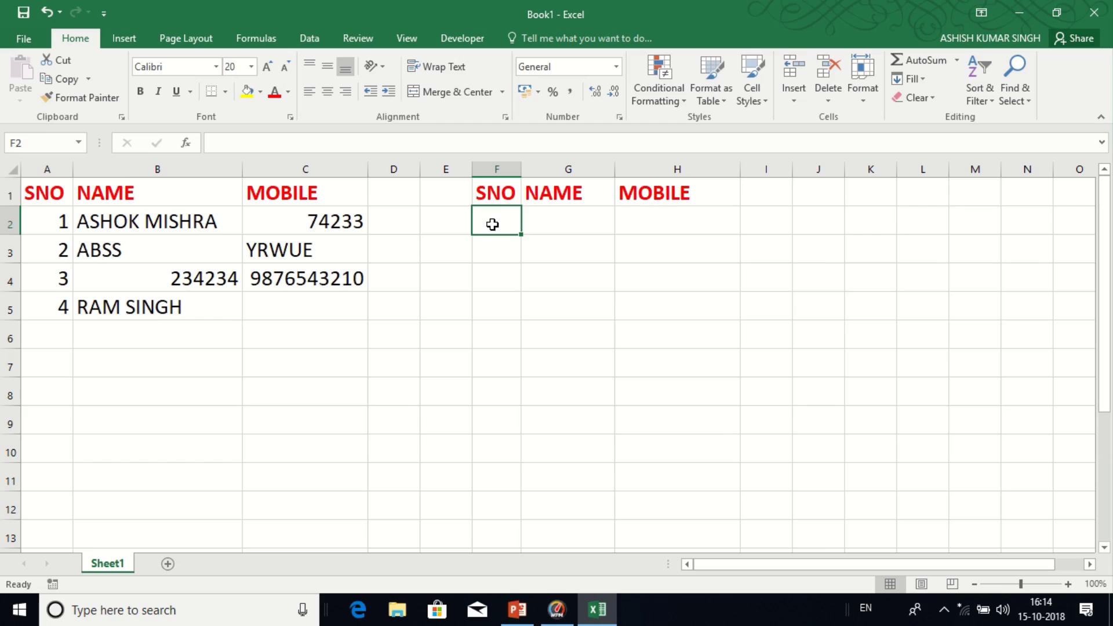
{"action": "left_click", "coordinate": [150, 222]}
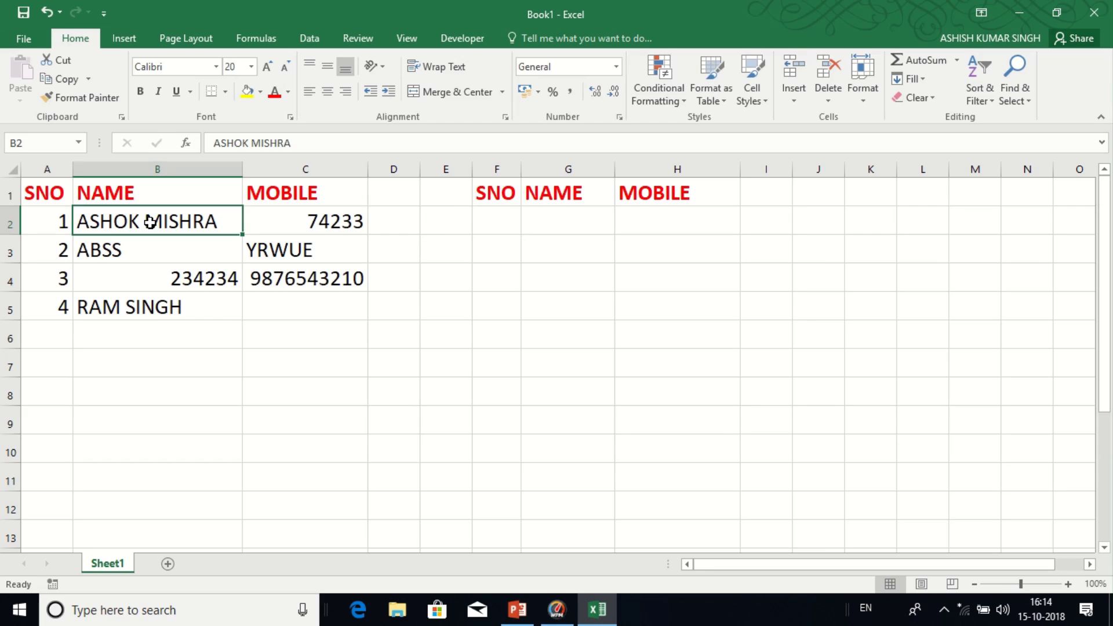
{"action": "key", "text": "Down"}
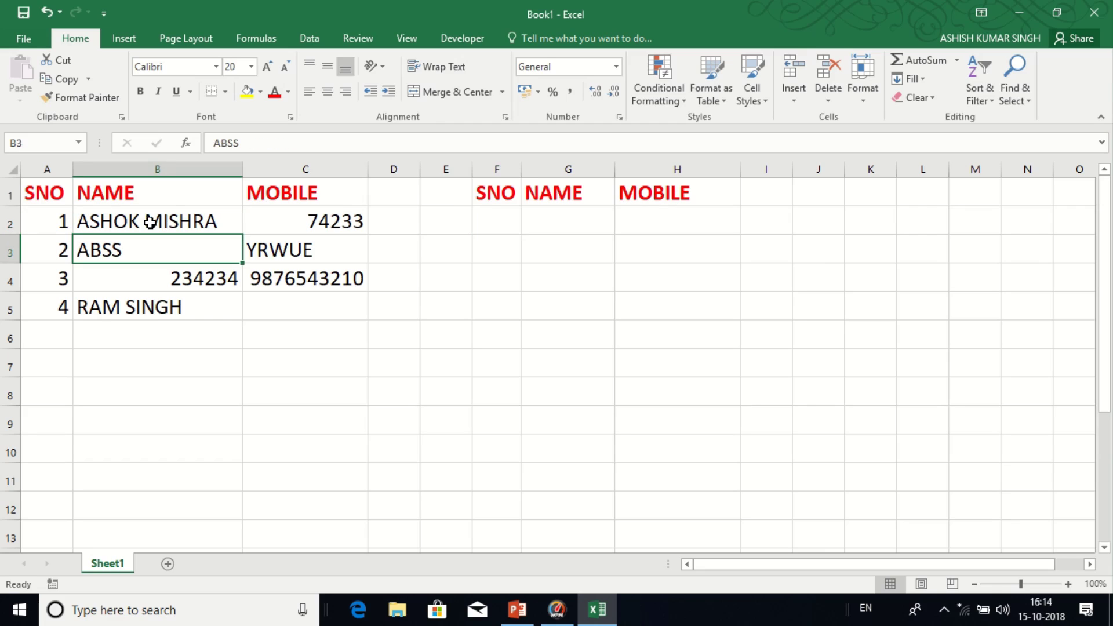
{"action": "key", "text": "Down"}
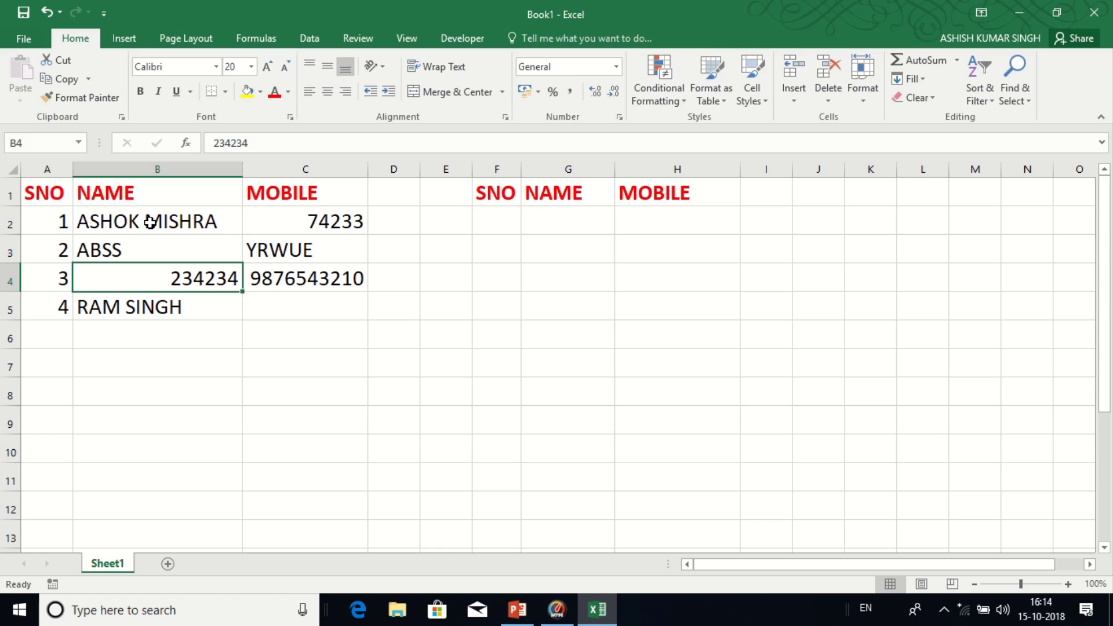
{"action": "key", "text": "Down"}
{"action": "key", "text": "Up"}
{"action": "key", "text": "Up"}
{"action": "key", "text": "Up"}
{"action": "key", "text": "Right"}
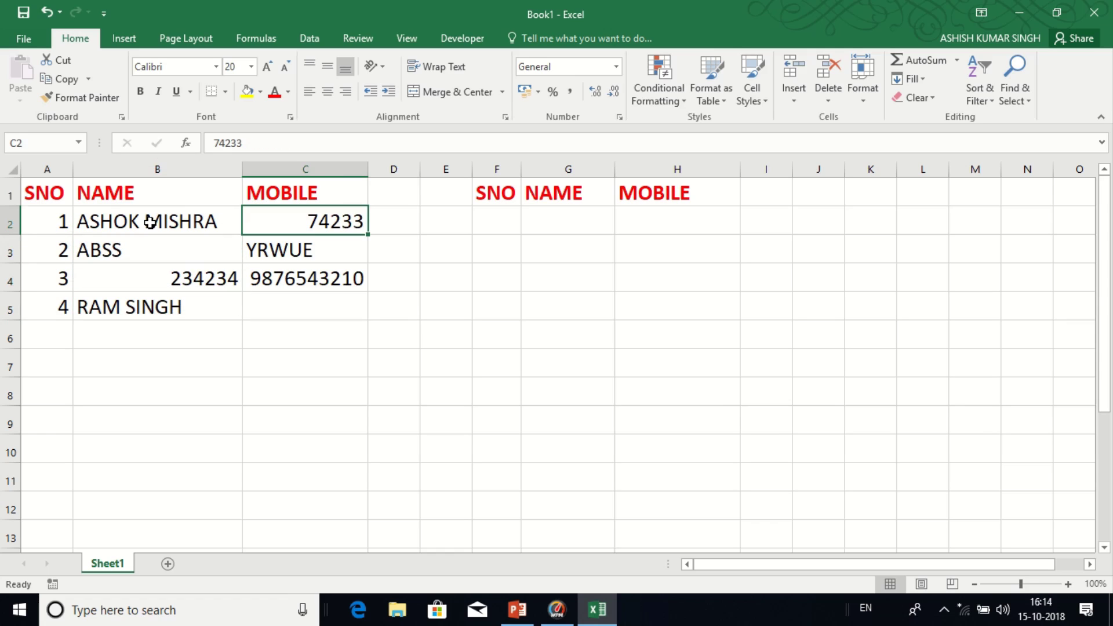
{"action": "key", "text": "Down"}
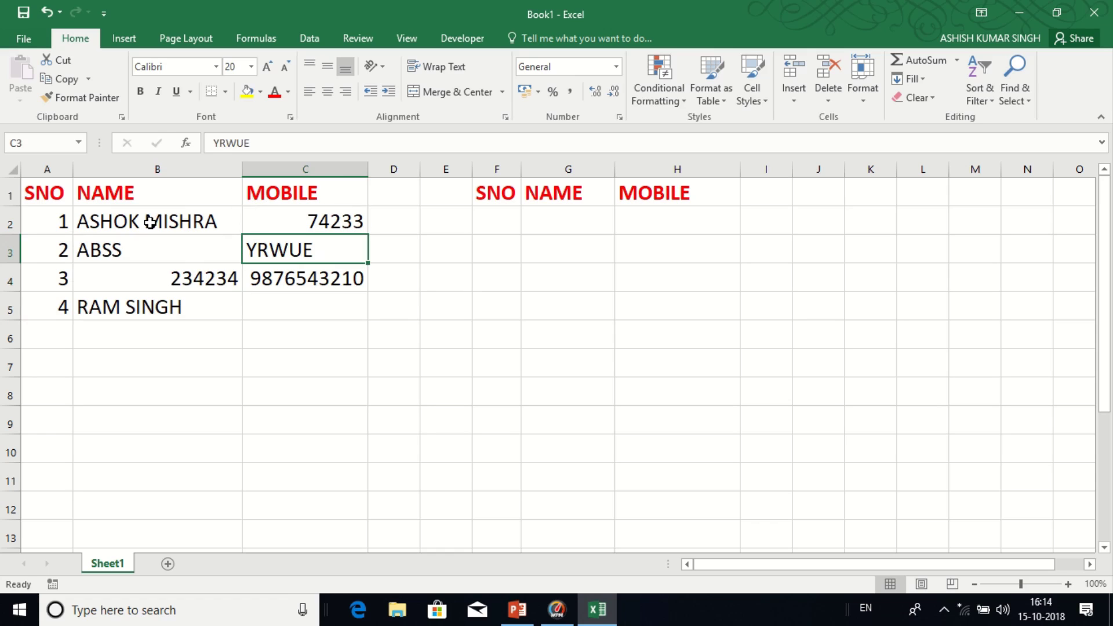
{"action": "key", "text": "Down"}
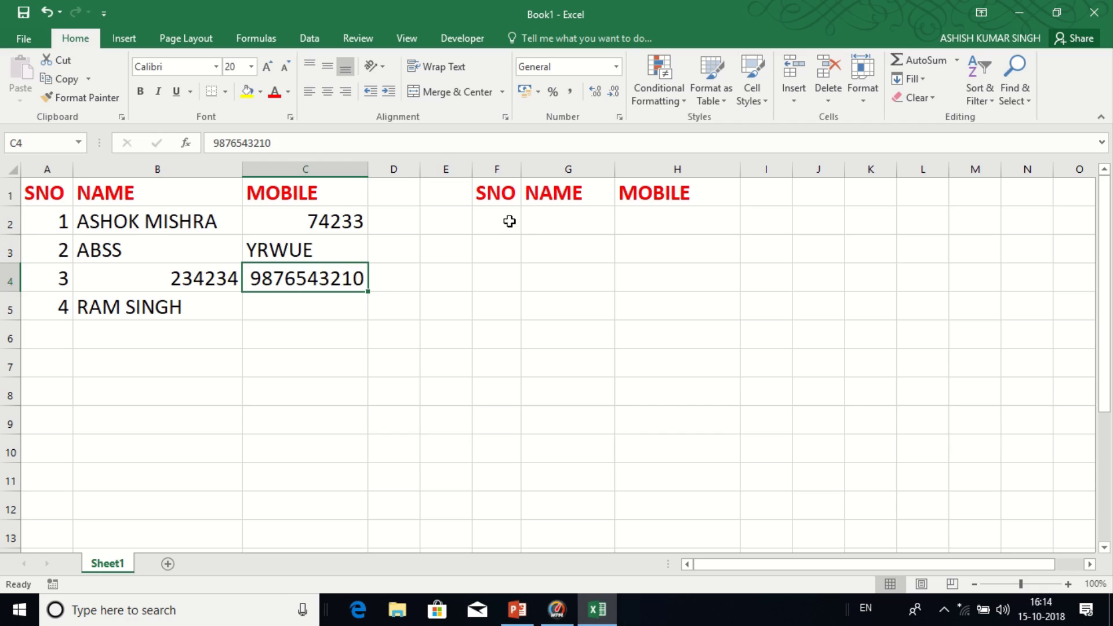
Select the second table's MOBILE cells down column H and bring up Data Validation
{"action": "left_click", "coordinate": [563, 224]}
{"action": "key", "text": "shift+Down"}
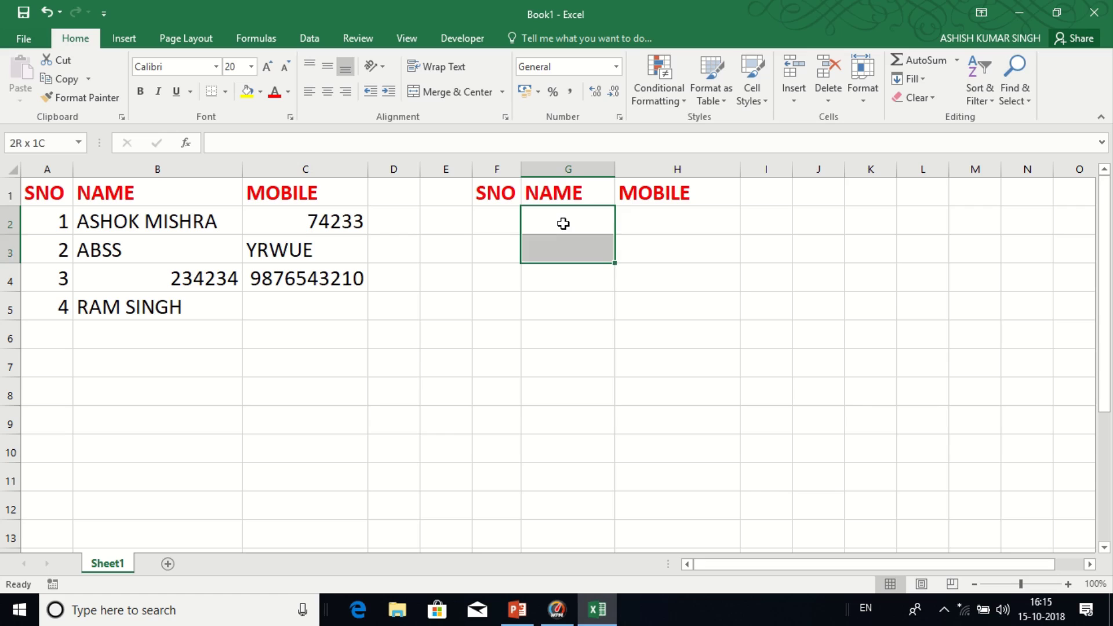
{"action": "key", "text": "Right"}
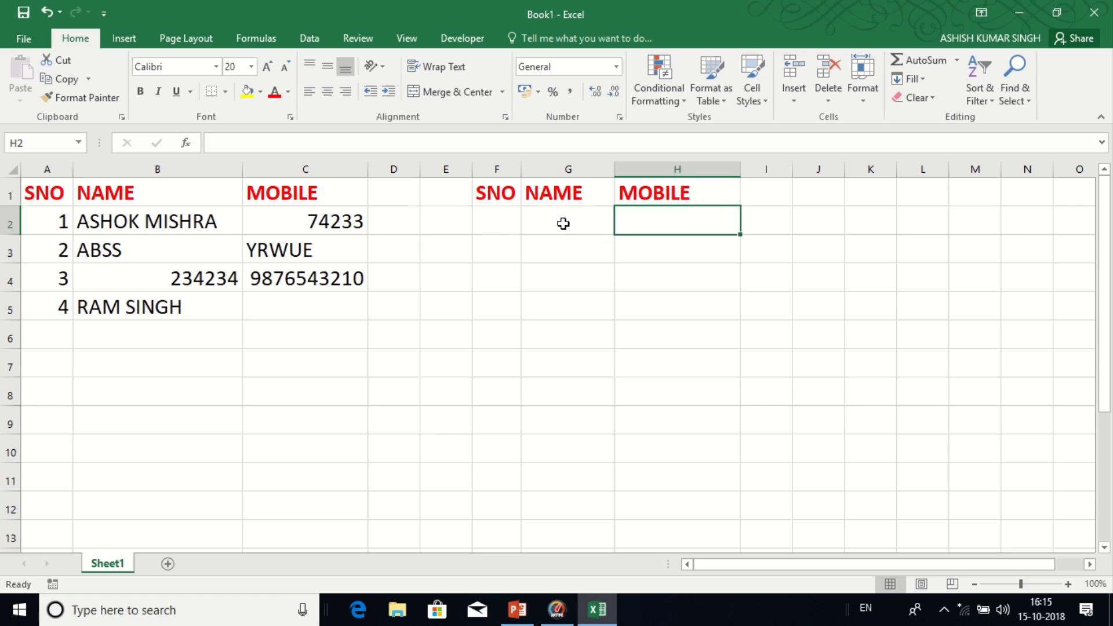
{"action": "key", "text": "shift+Down"}
{"action": "key", "text": "shift+Down"}
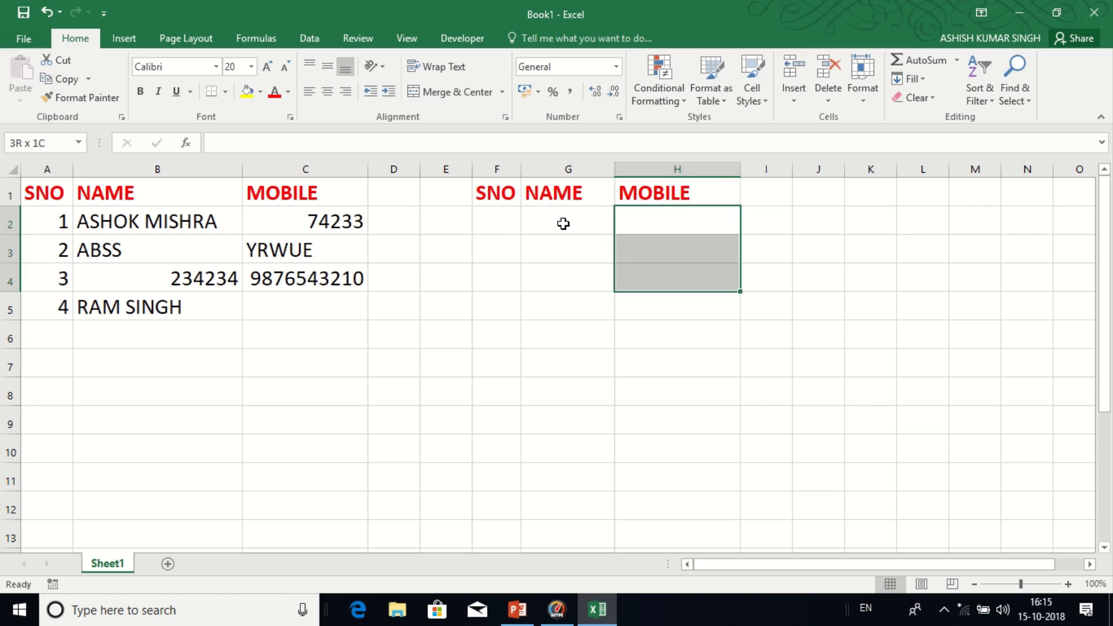
{"action": "key", "text": "shift+Down"}
{"action": "key", "text": "shift+Down"}
{"action": "key", "text": "shift+Down"}
{"action": "key", "text": "shift+Down"}
{"action": "key", "text": "shift+Down"}
{"action": "key", "text": "shift+Down"}
{"action": "key", "text": "shift+Down"}
{"action": "key", "text": "shift+Down"}
{"action": "key", "text": "shift+Down"}
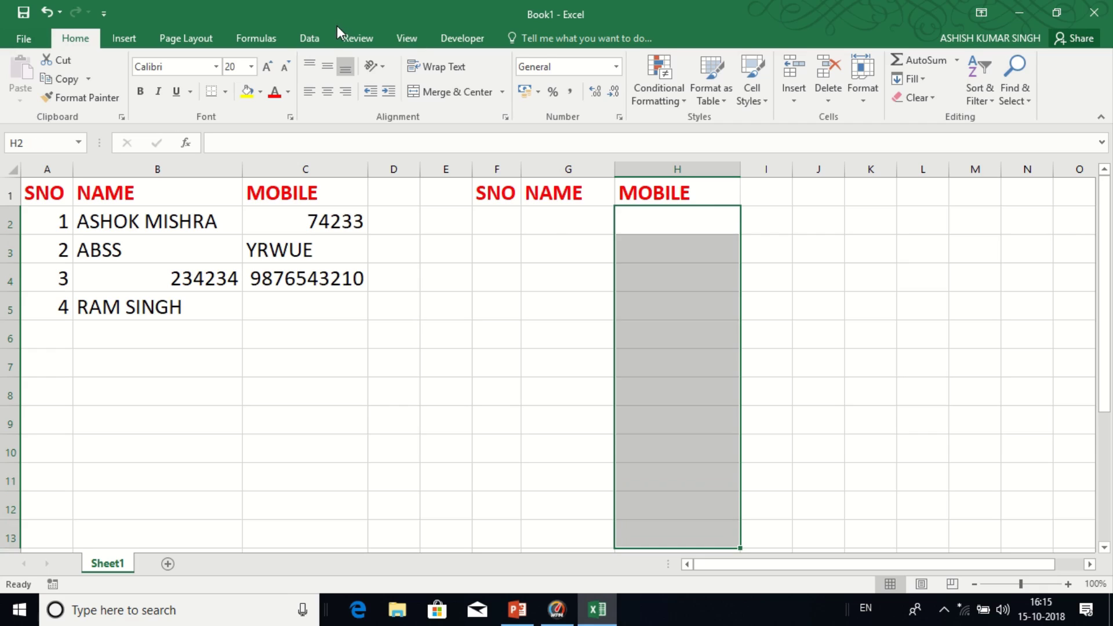
{"action": "left_click", "coordinate": [309, 39]}
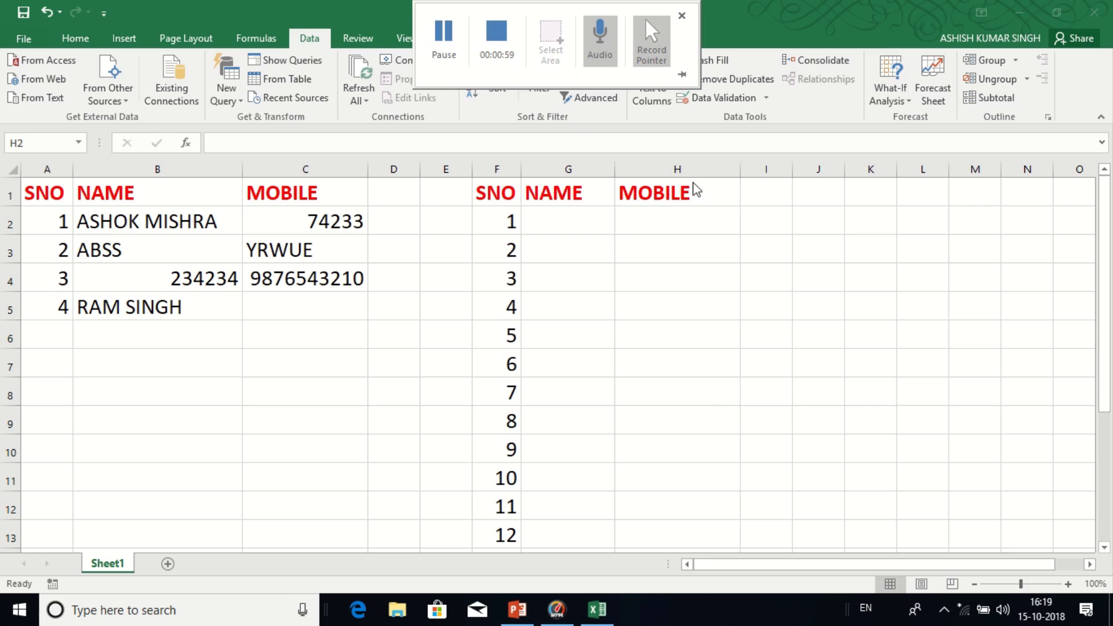
{"action": "key", "text": "ctrl+shift+Down"}
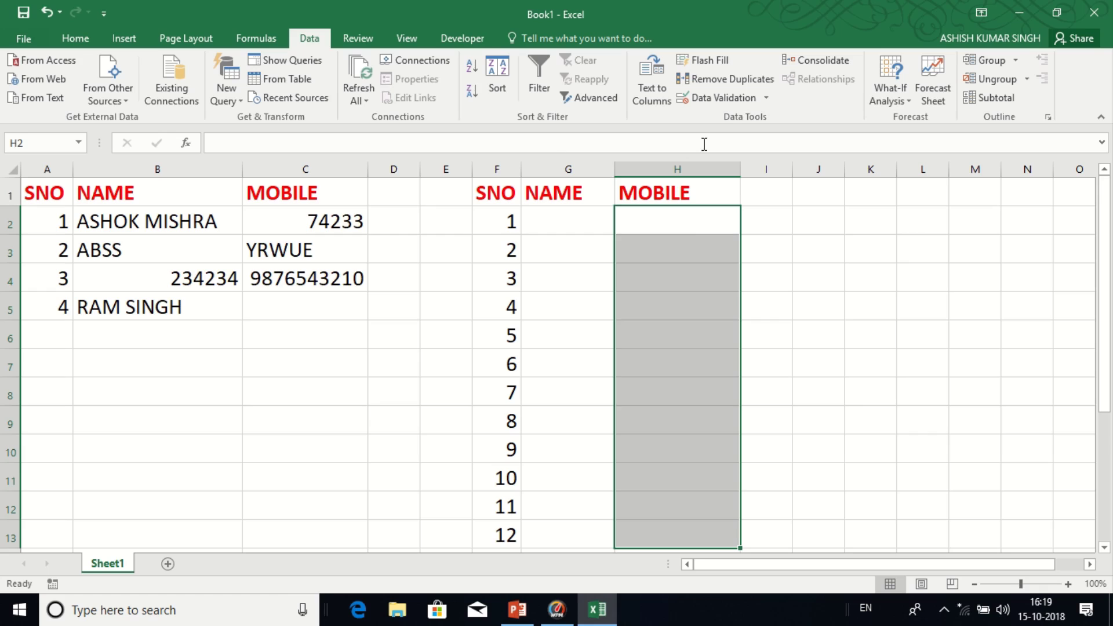
{"action": "left_click", "coordinate": [723, 99]}
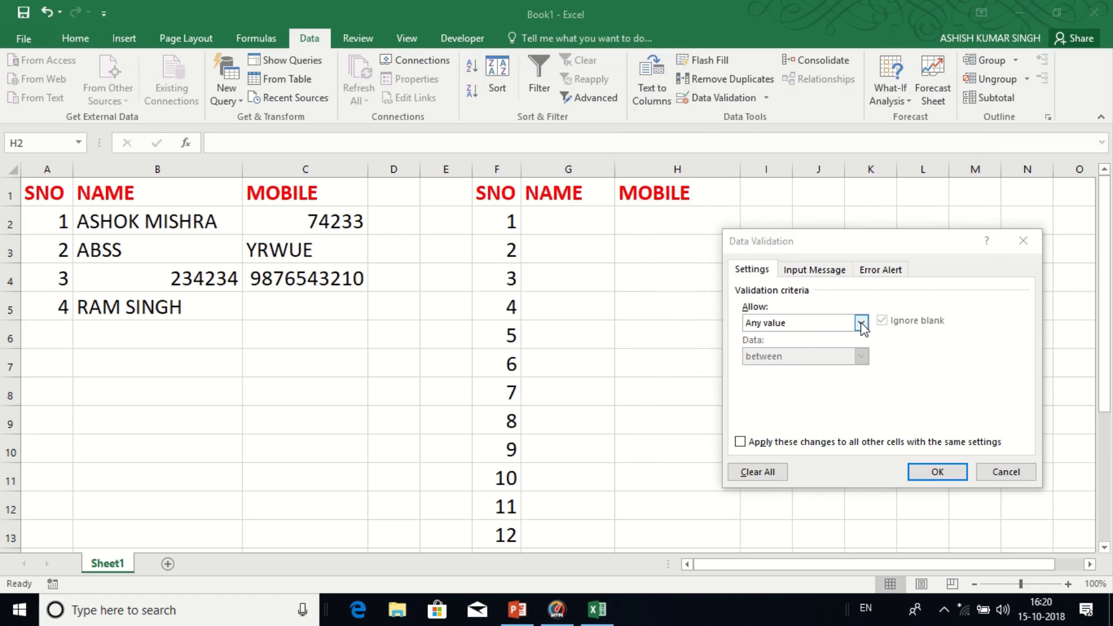
Allow only whole numbers between 0 and 999999999 in the MOBILE cells and apply the rule
{"action": "left_click", "coordinate": [861, 323]}
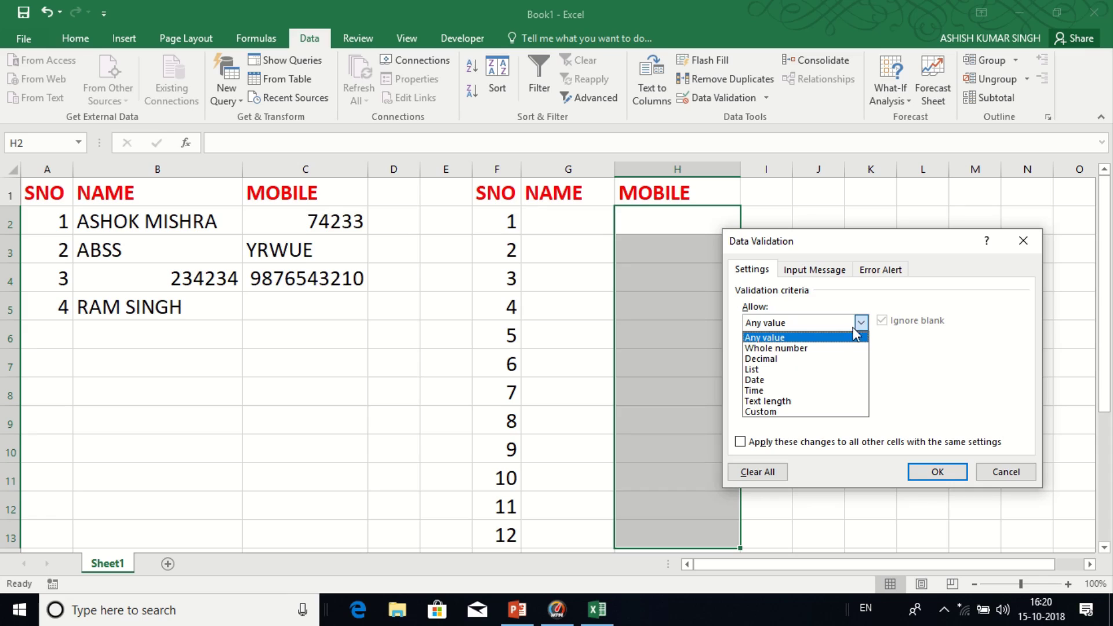
{"action": "left_click", "coordinate": [819, 349]}
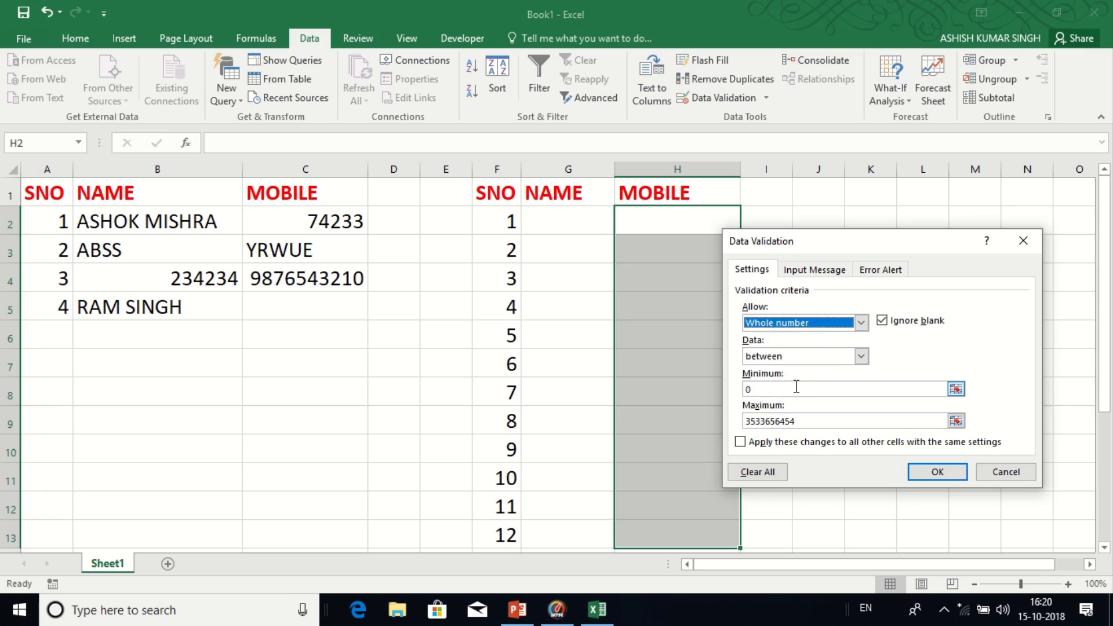
{"action": "left_click", "coordinate": [772, 390]}
{"action": "key", "text": "BackSpace"}
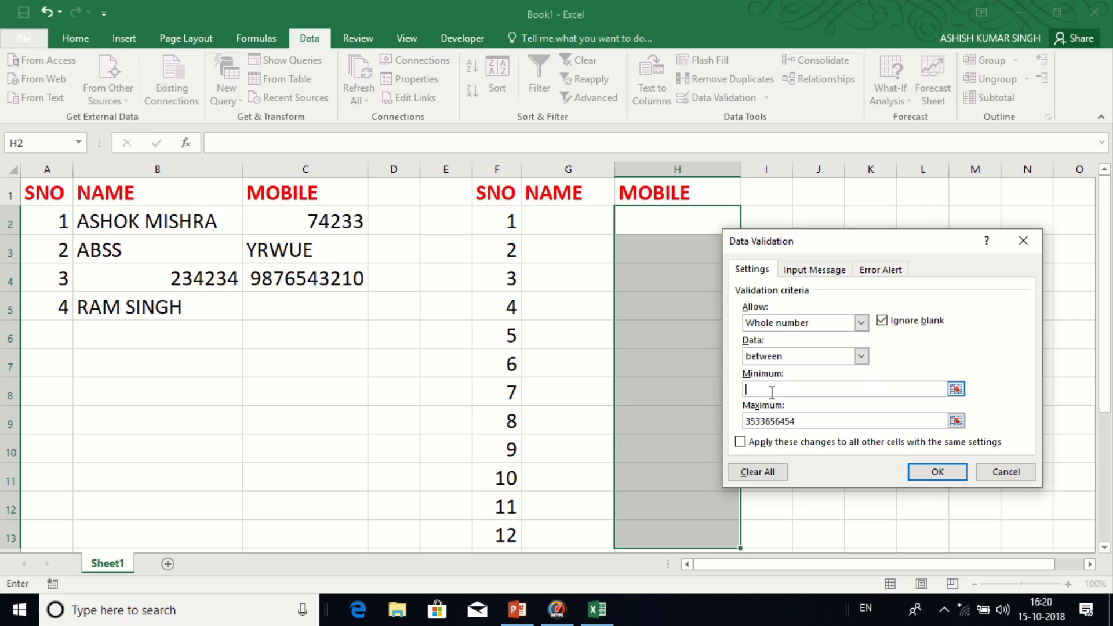
{"action": "type", "text": "0"}
{"action": "left_click", "coordinate": [808, 428]}
{"action": "double_click", "coordinate": [808, 428]}
{"action": "type", "text": "647832663346"}
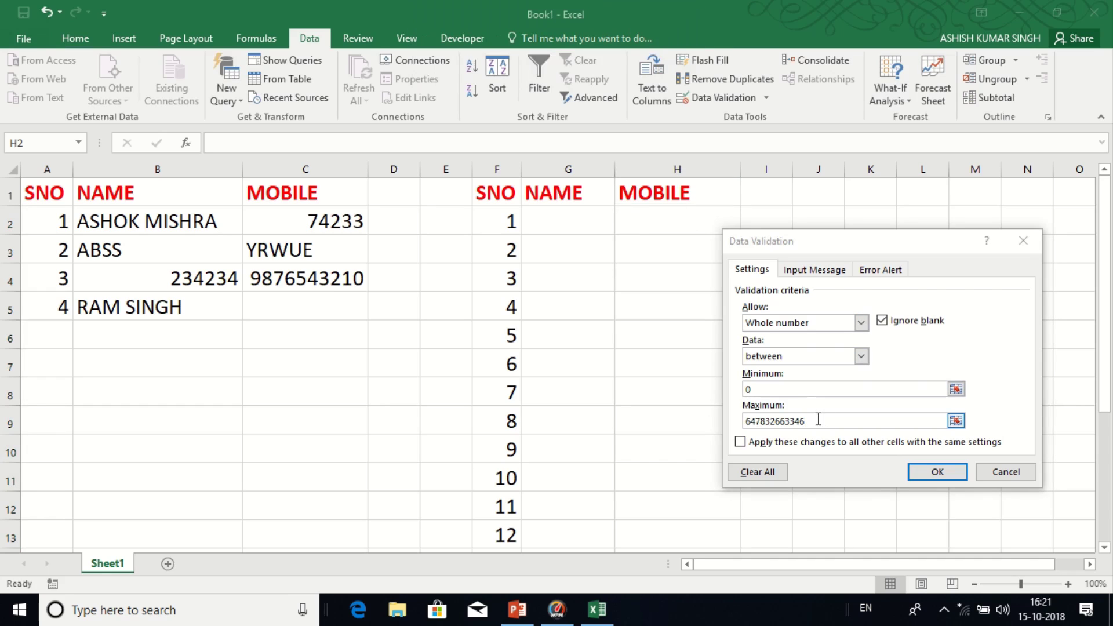
{"action": "key", "text": "BackSpace"}
{"action": "key", "text": "BackSpace"}
{"action": "key", "text": "BackSpace"}
{"action": "key", "text": "BackSpace"}
{"action": "key", "text": "BackSpace"}
{"action": "key", "text": "BackSpace"}
{"action": "key", "text": "BackSpace"}
{"action": "type", "text": "999999999+"}
{"action": "key", "text": "Left"}
{"action": "key", "text": "Left"}
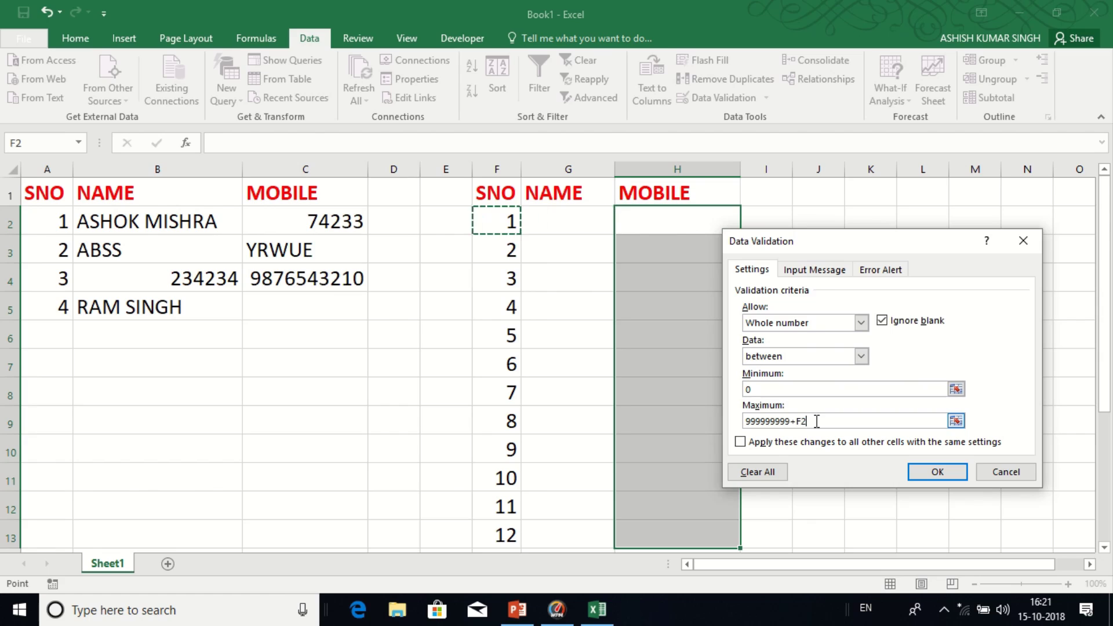
{"action": "key", "text": "BackSpace"}
{"action": "key", "text": "BackSpace"}
{"action": "key", "text": "BackSpace"}
{"action": "left_click", "coordinate": [935, 472]}
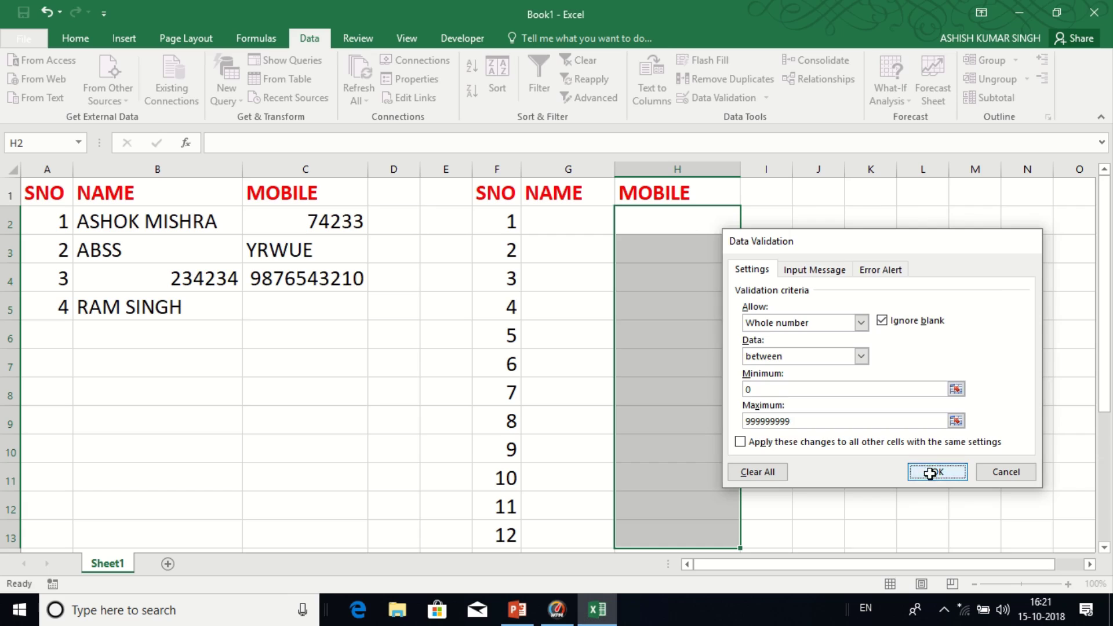
Enter 734623 in H2, then confirm the text EYREWUI and negative -748374 are rejected
{"action": "left_click", "coordinate": [670, 211]}
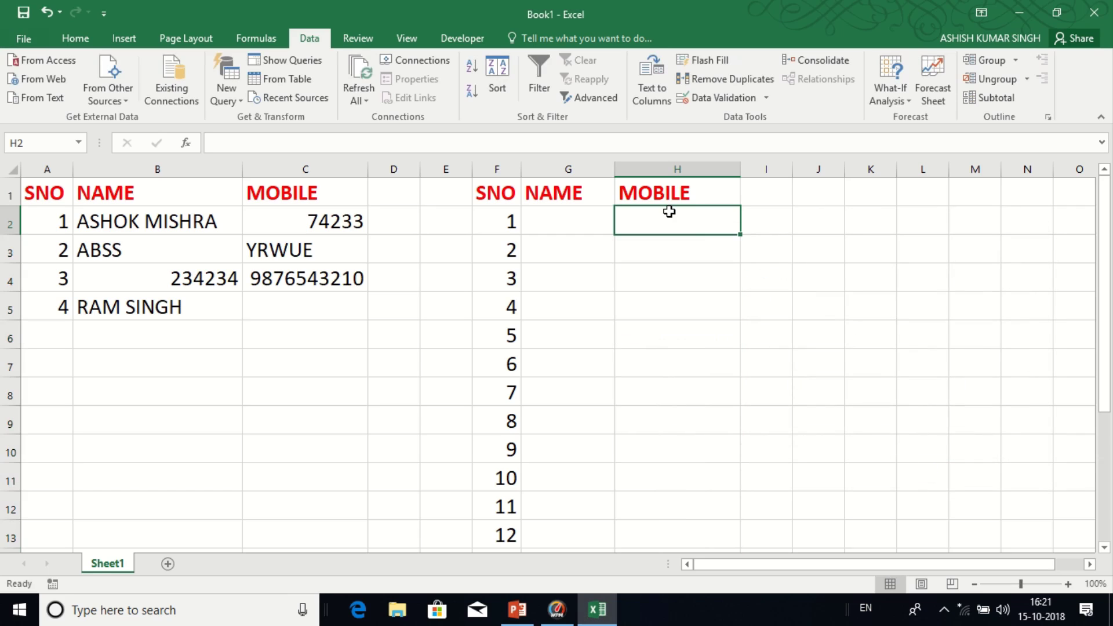
{"action": "type", "text": "734623"}
{"action": "key", "text": "Return"}
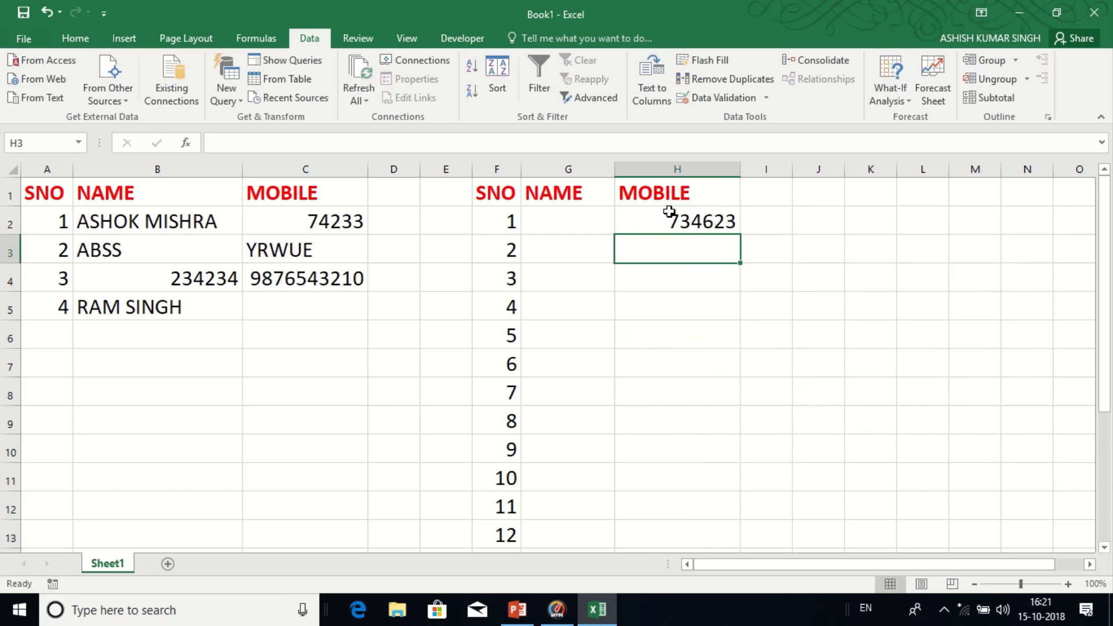
{"action": "type", "text": "EYREWUI"}
{"action": "key", "text": "Return"}
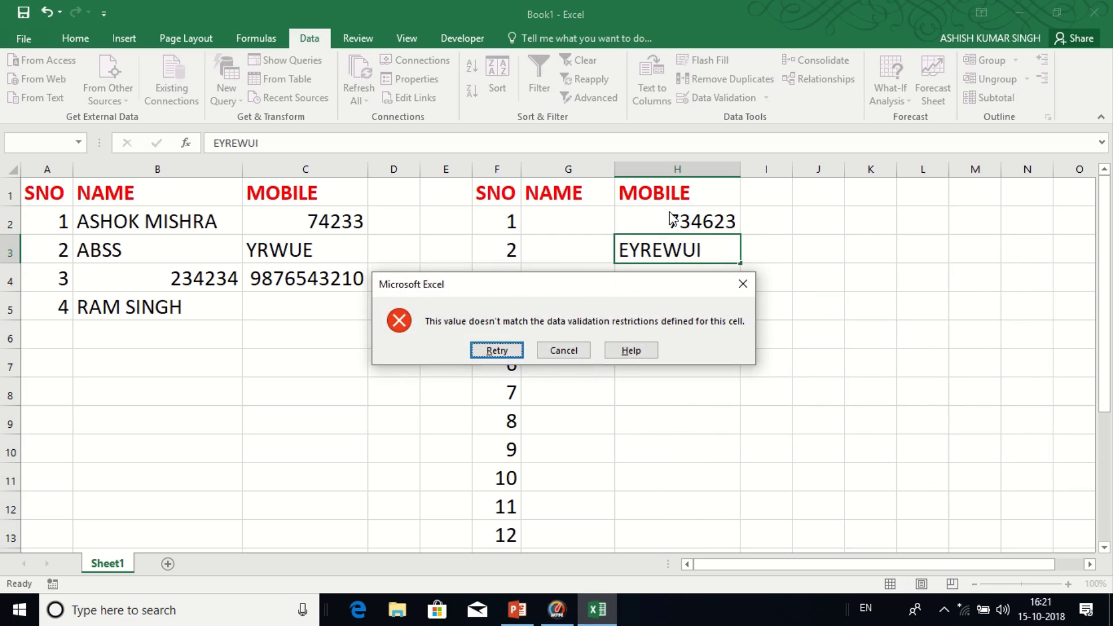
{"action": "key", "text": "Return"}
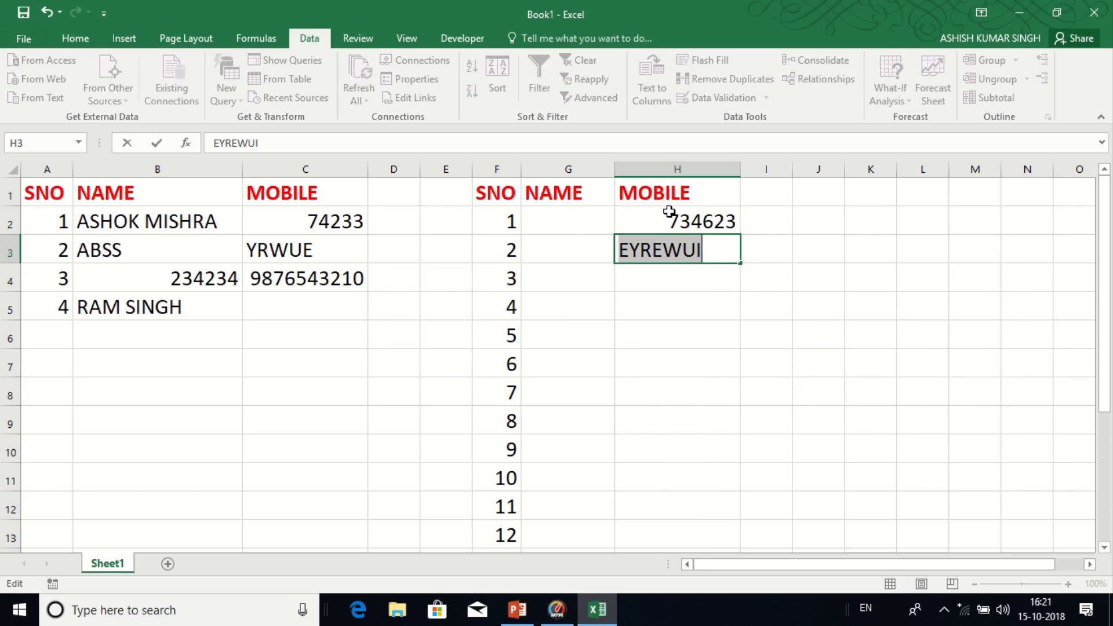
{"action": "type", "text": "-748374"}
{"action": "key", "text": "Return"}
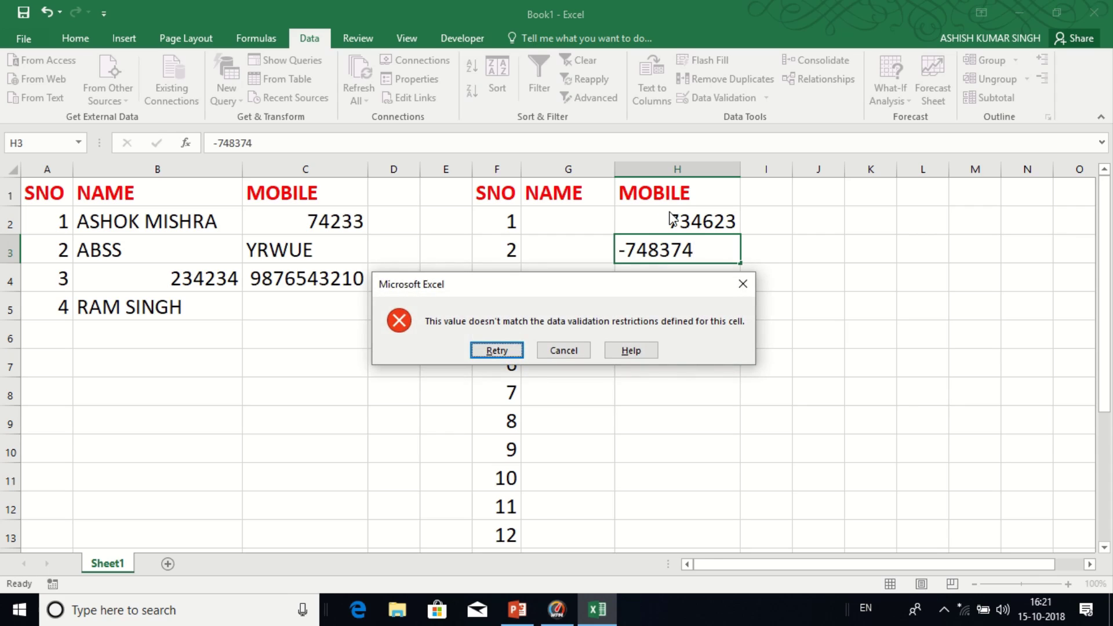
{"action": "key", "text": "Return"}
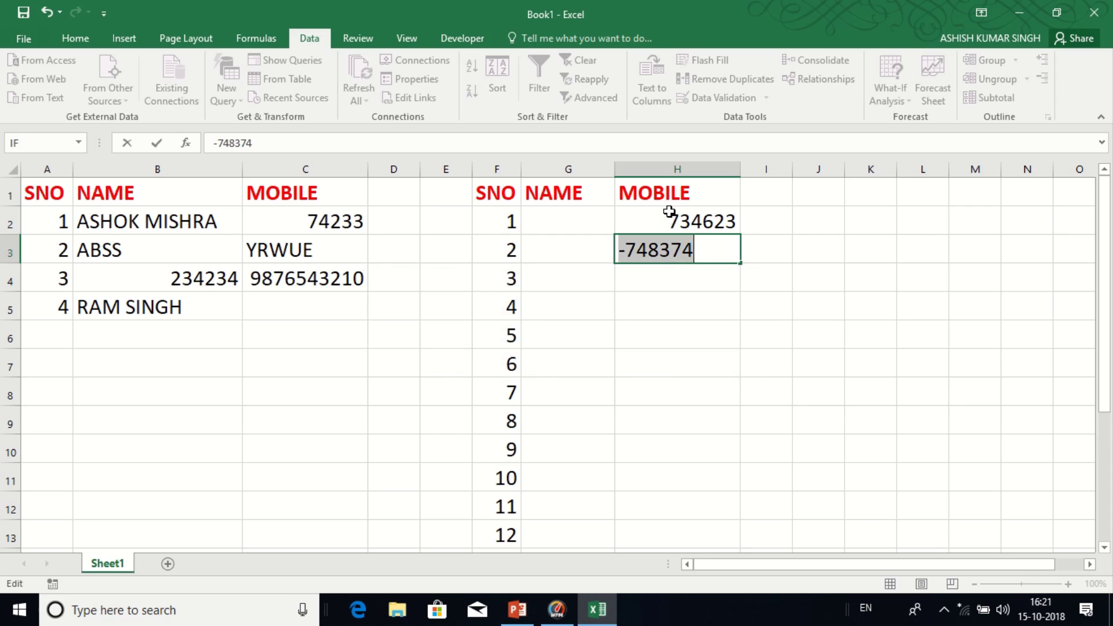
{"action": "type", "text": "0"}
{"action": "key", "text": "Return"}
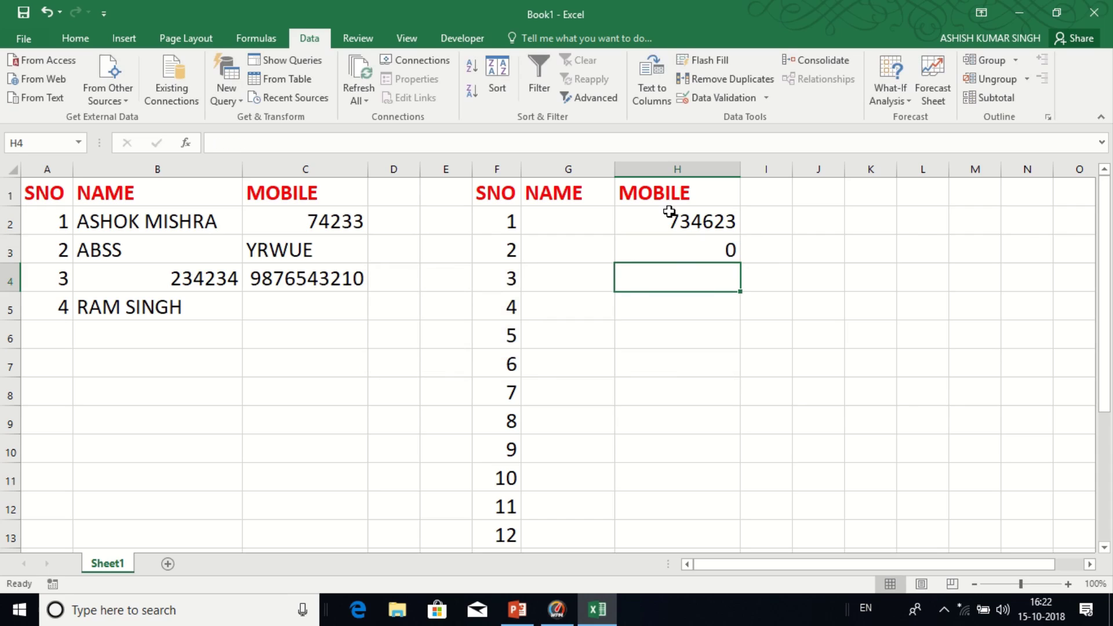
{"action": "type", "text": "999999"}
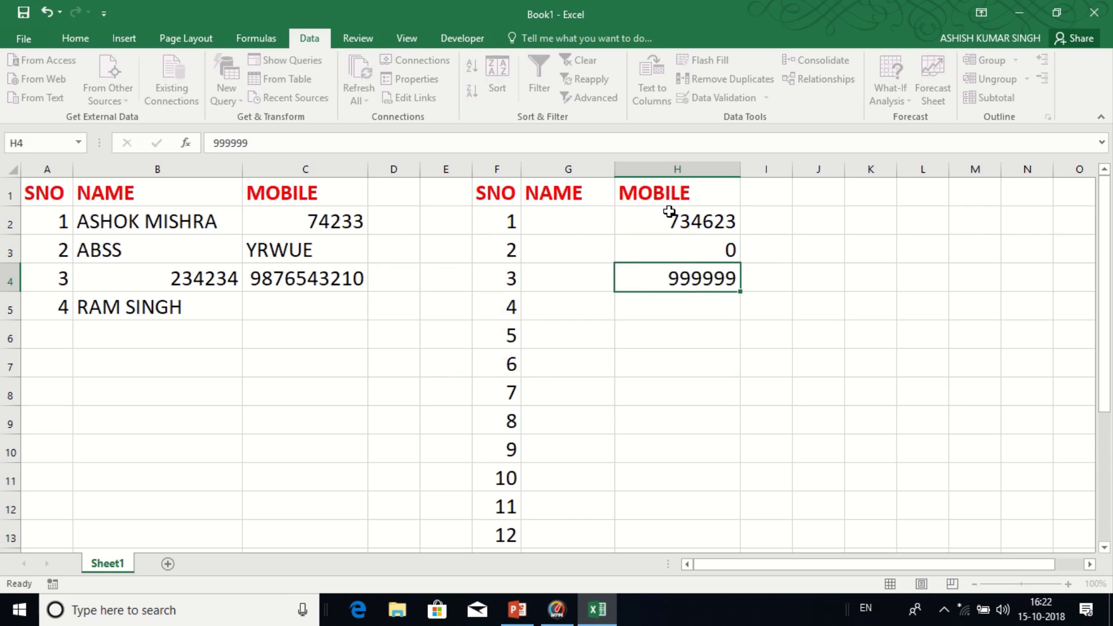
{"action": "key", "text": "Return"}
{"action": "type", "text": "9999"}
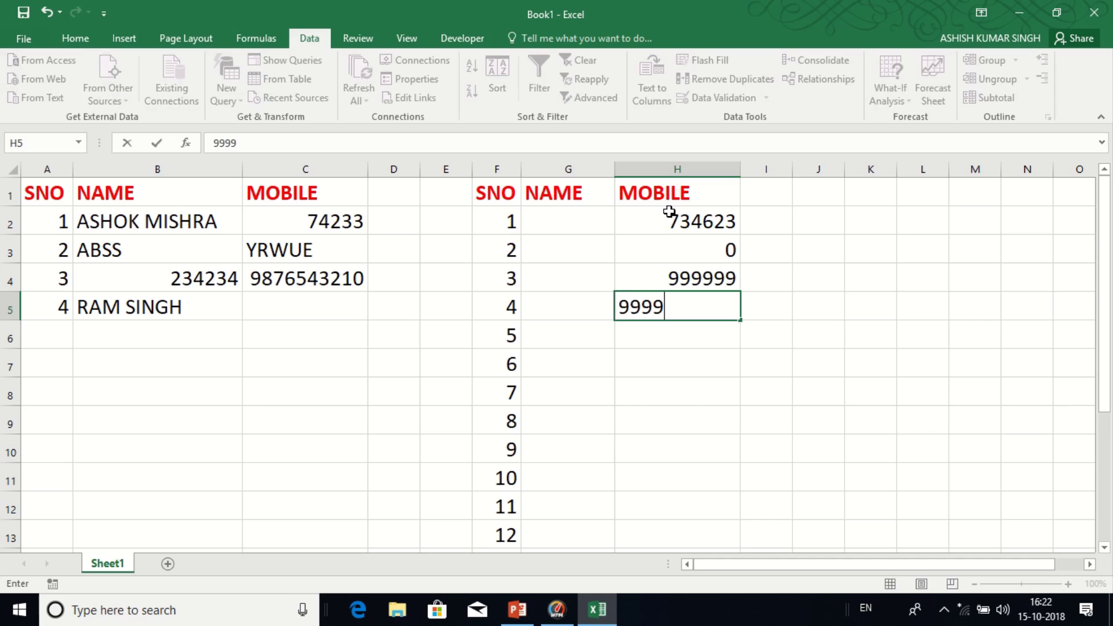
{"action": "type", "text": "9999999"}
{"action": "key", "text": "Return"}
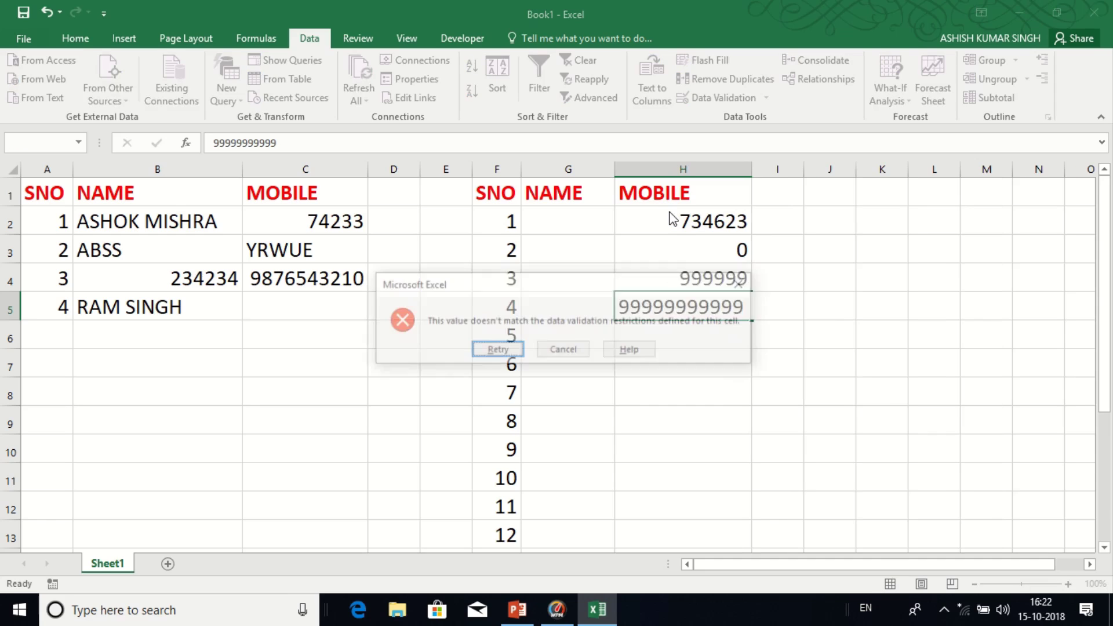
{"action": "key", "text": "Return"}
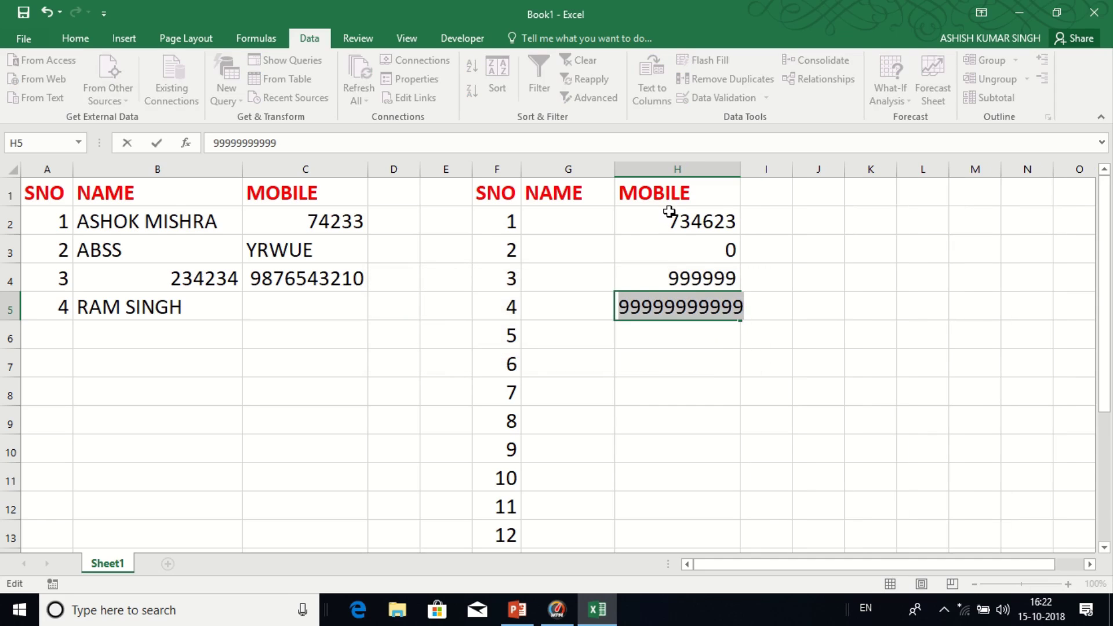
{"action": "key", "text": "BackSpace"}
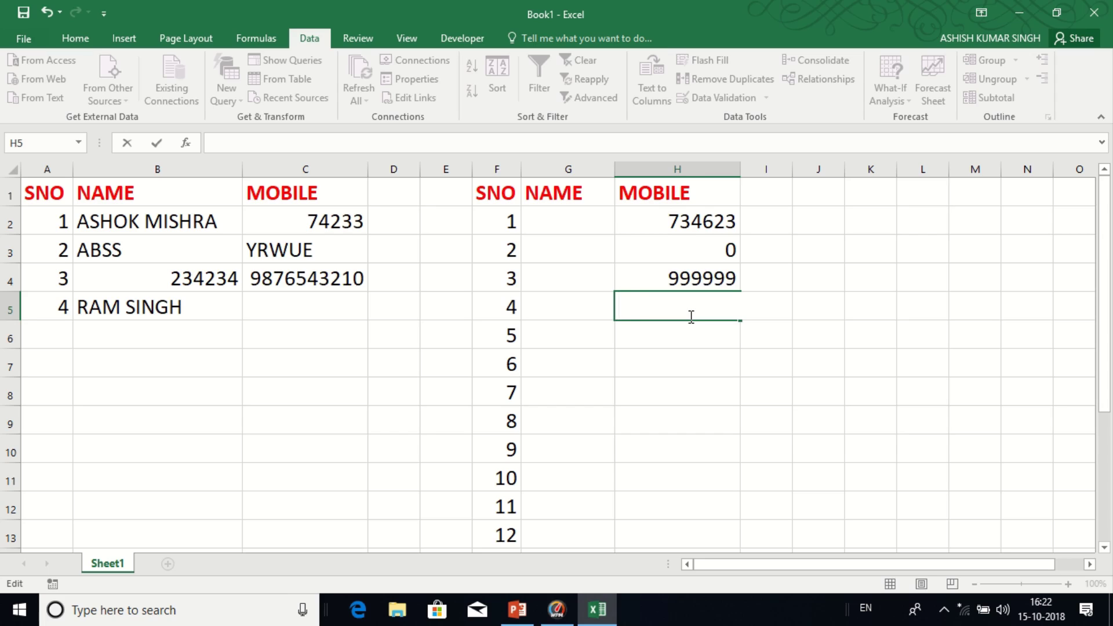
Confirm the decimal 23.4 is rejected and cancel it, leaving H5 empty
{"action": "type", "text": "23.4"}
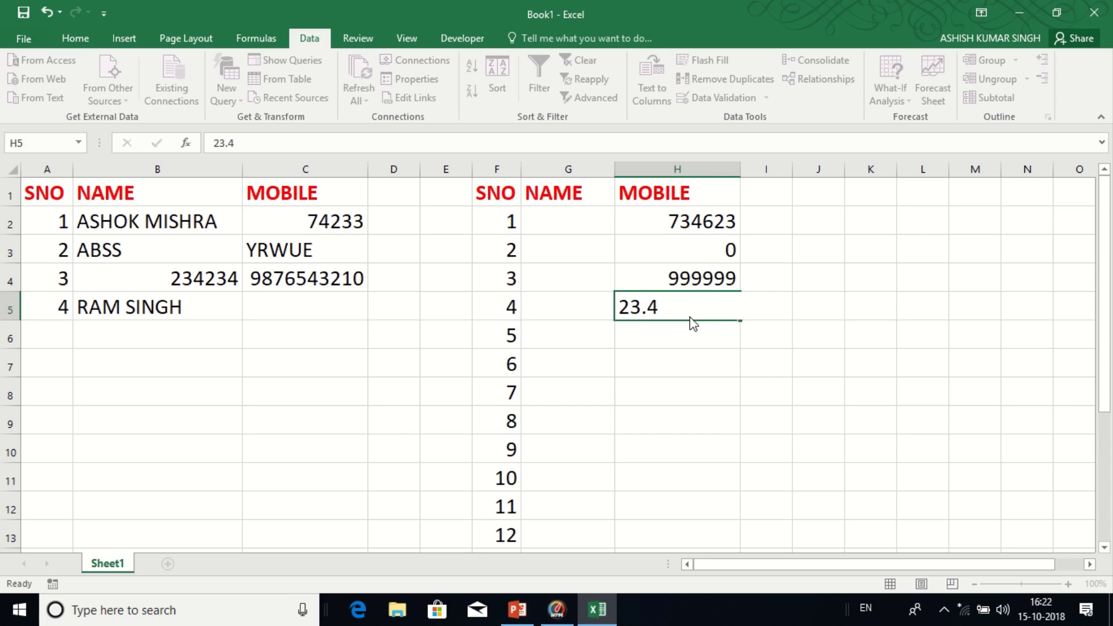
{"action": "key", "text": "Return"}
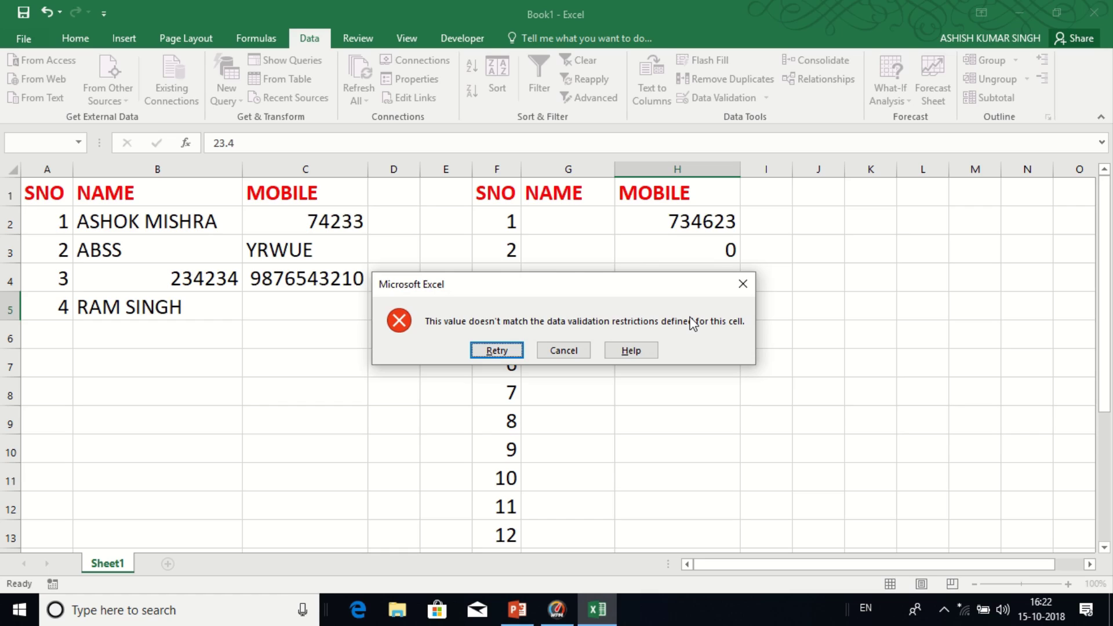
{"action": "key", "text": "Return"}
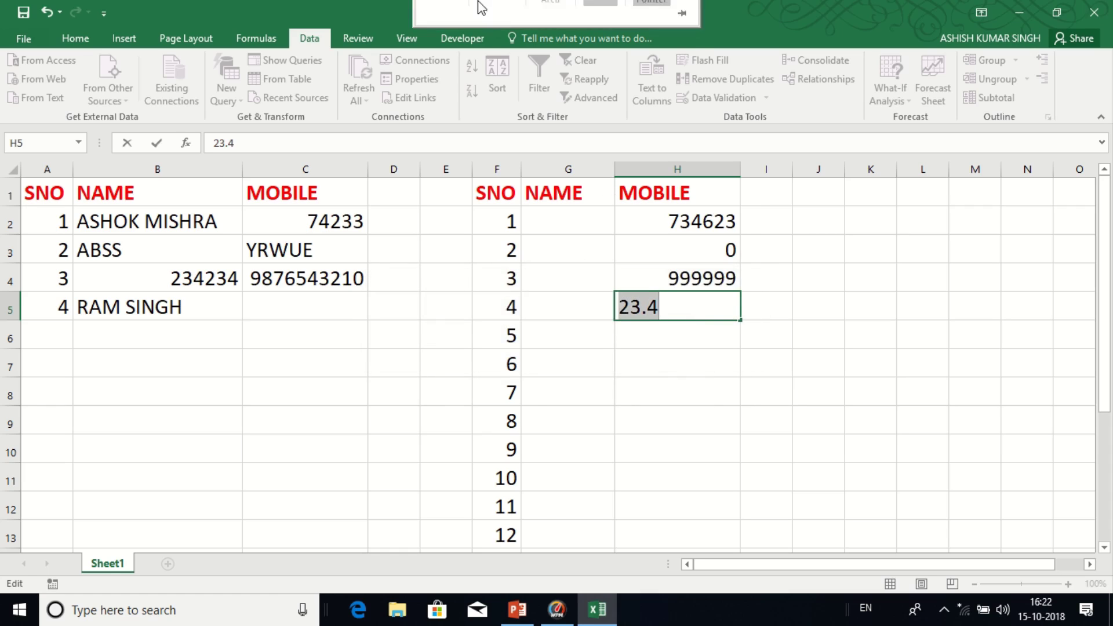
{"action": "key", "text": "Return"}
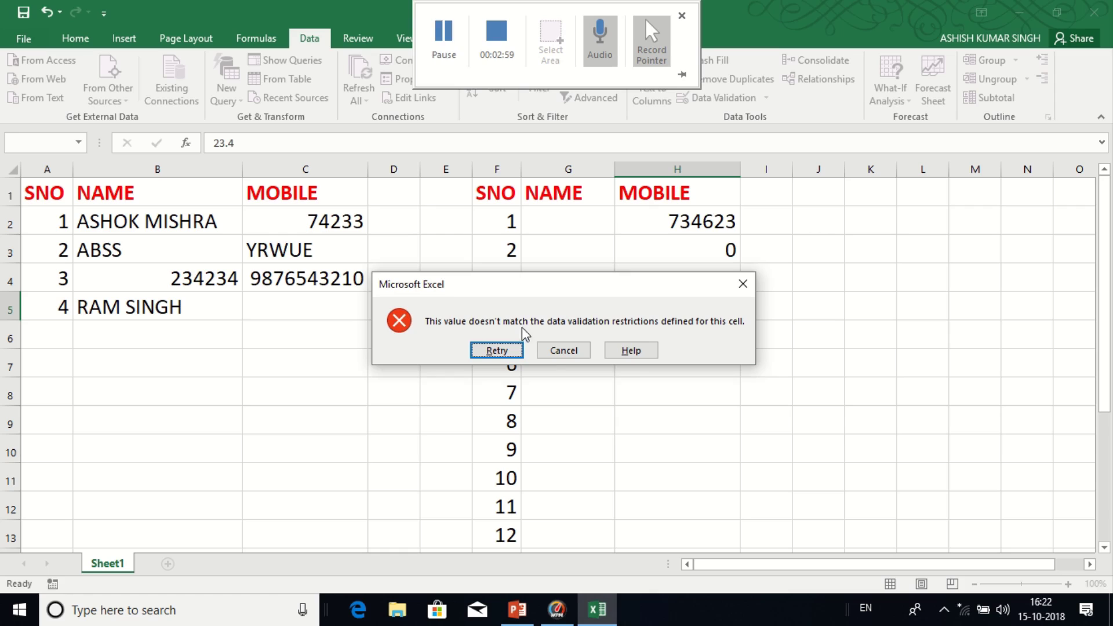
{"action": "left_click", "coordinate": [556, 350]}
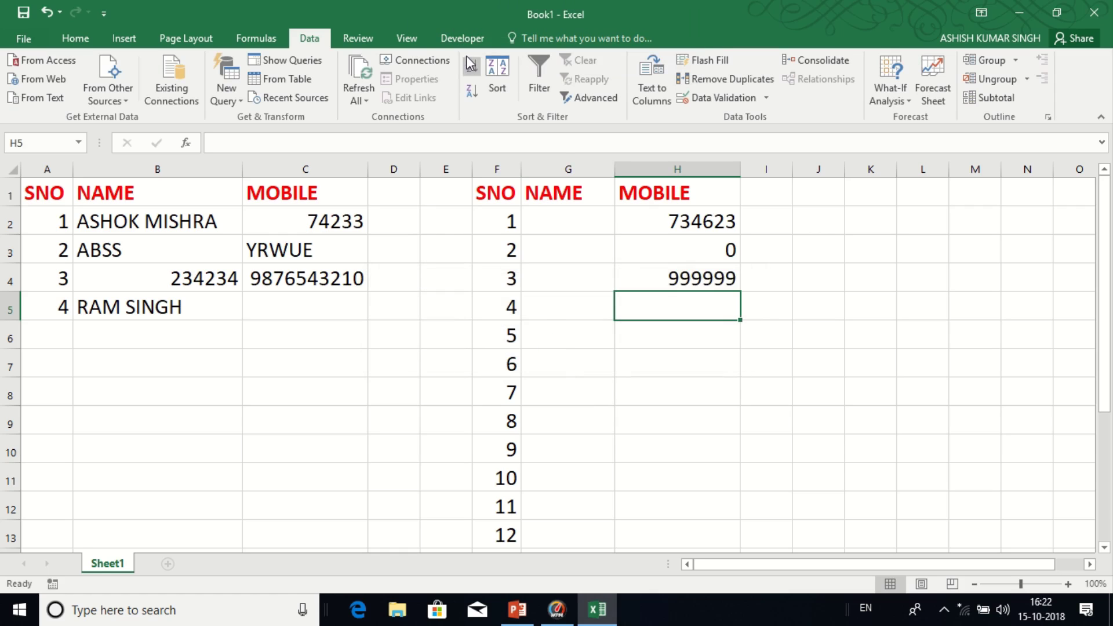
{"action": "left_click", "coordinate": [444, 40]}
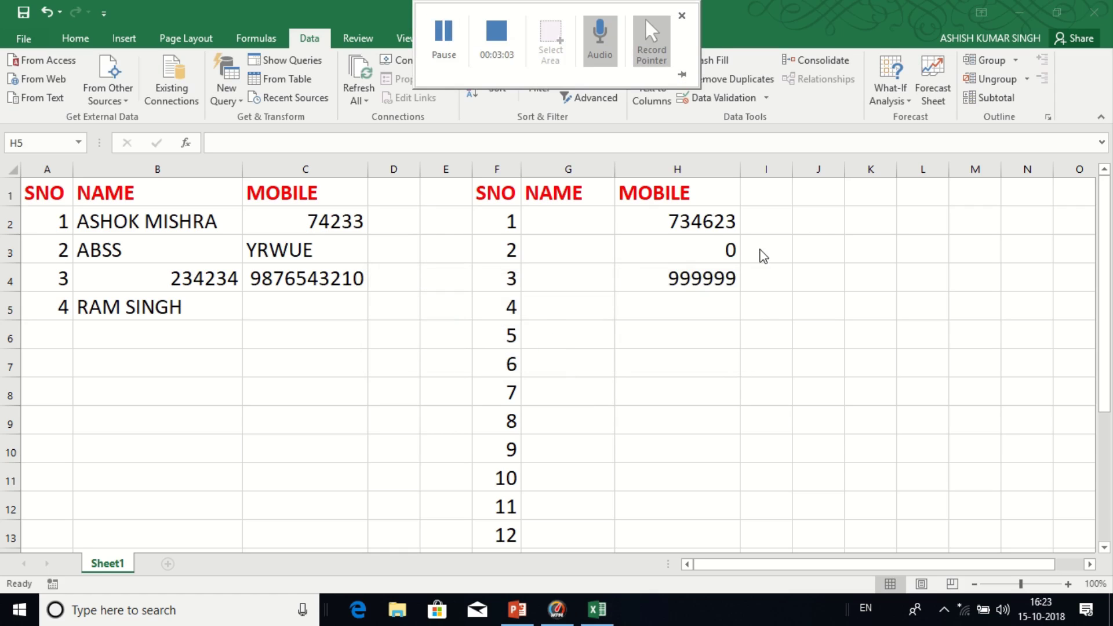
{"action": "left_click", "coordinate": [667, 223]}
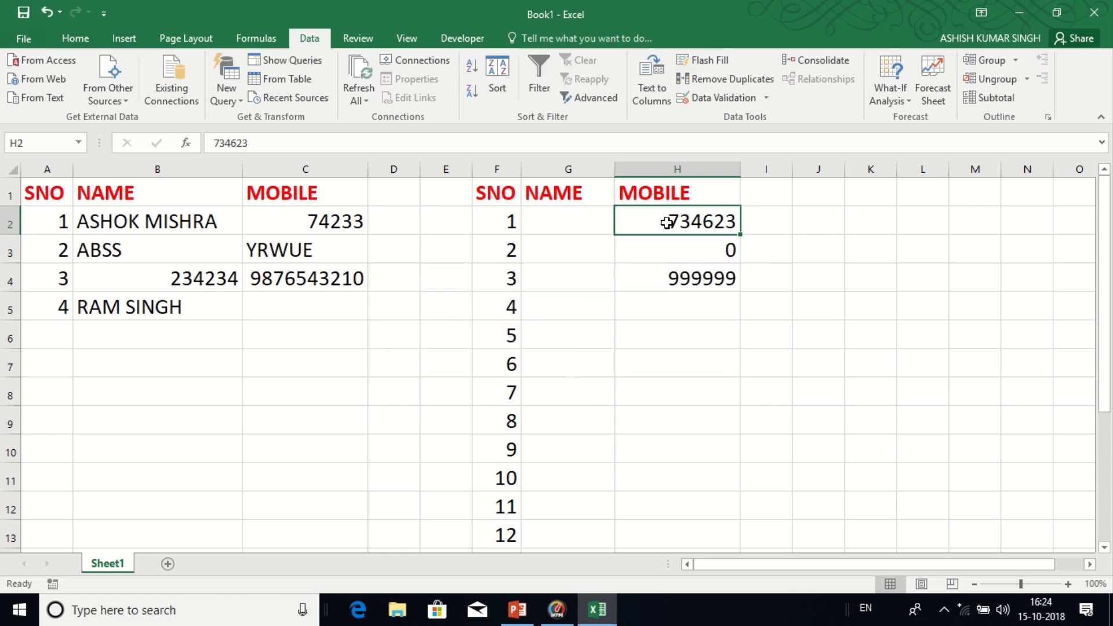
Select H2:H13 and delete the test values from the MOBILE column
{"action": "key", "text": "shift+Down"}
{"action": "key", "text": "shift+Down"}
{"action": "key", "text": "shift+Down"}
{"action": "key", "text": "shift+Down"}
{"action": "key", "text": "shift+Down"}
{"action": "key", "text": "shift+Down"}
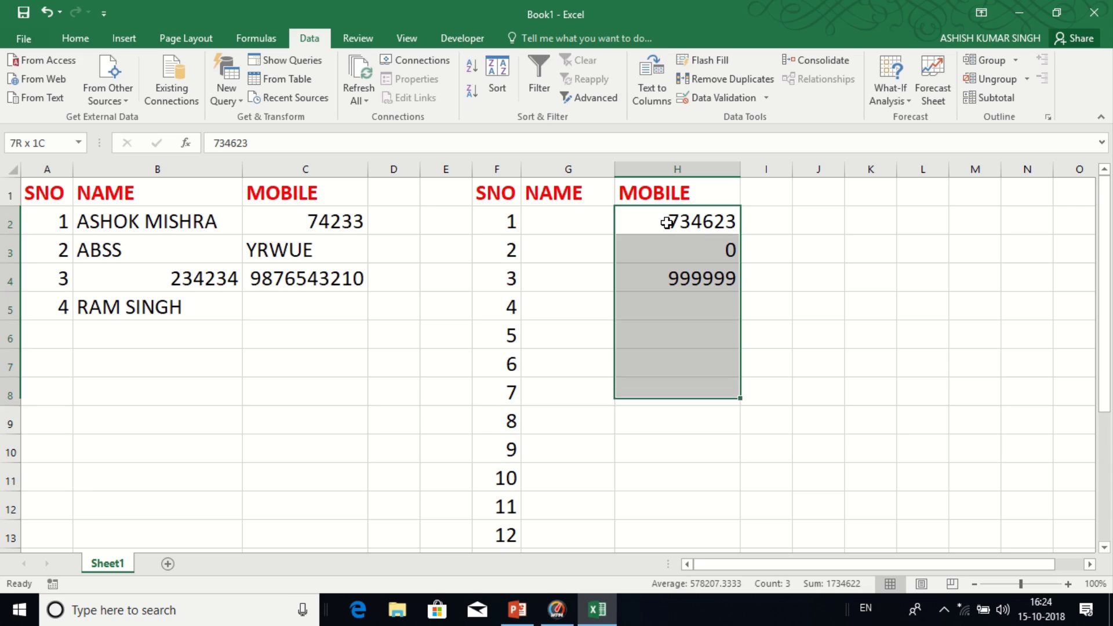
{"action": "key", "text": "shift+Down"}
{"action": "key", "text": "shift+Down"}
{"action": "key", "text": "shift+Down"}
{"action": "key", "text": "shift+Down"}
{"action": "key", "text": "shift+Down"}
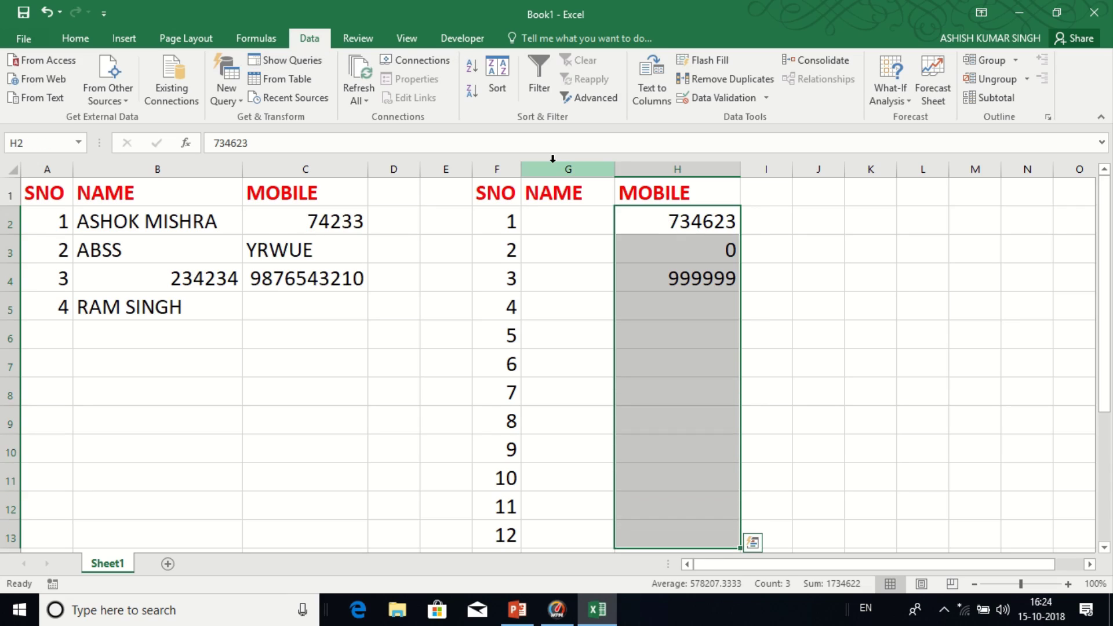
{"action": "key", "text": "Delete"}
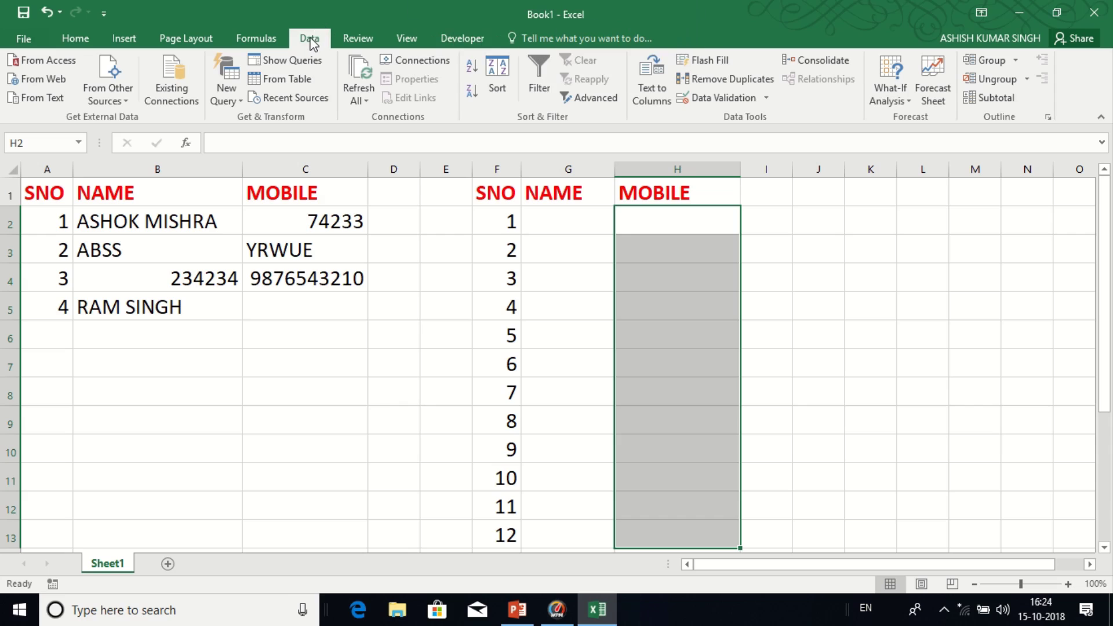
{"action": "left_click", "coordinate": [721, 99]}
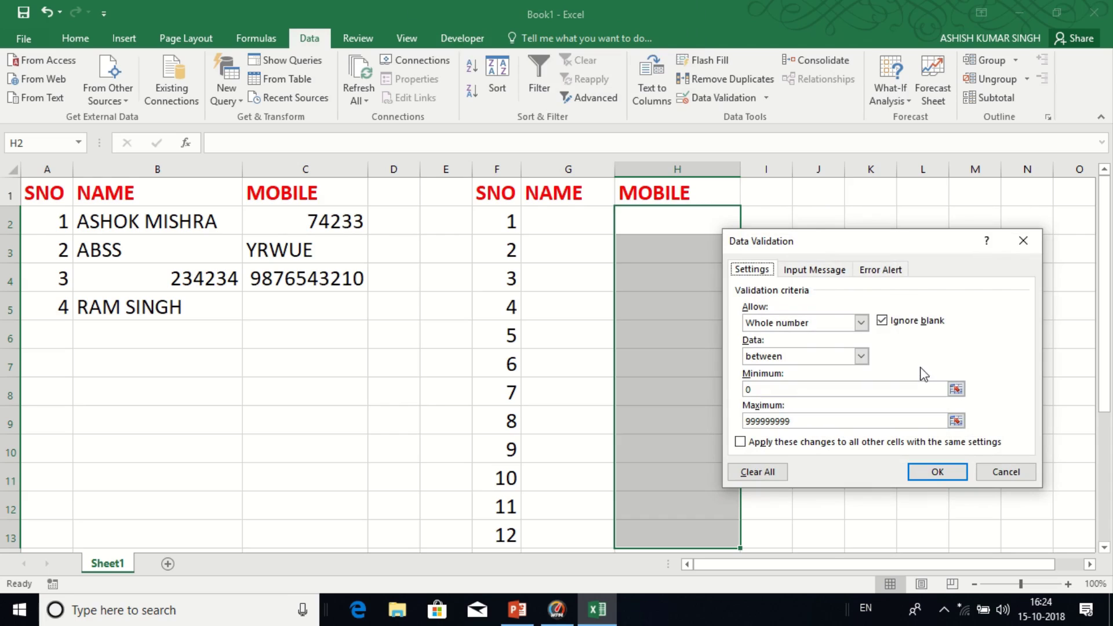
Switch the MOBILE cells' validation Allow type to Custom
{"action": "left_click", "coordinate": [861, 323]}
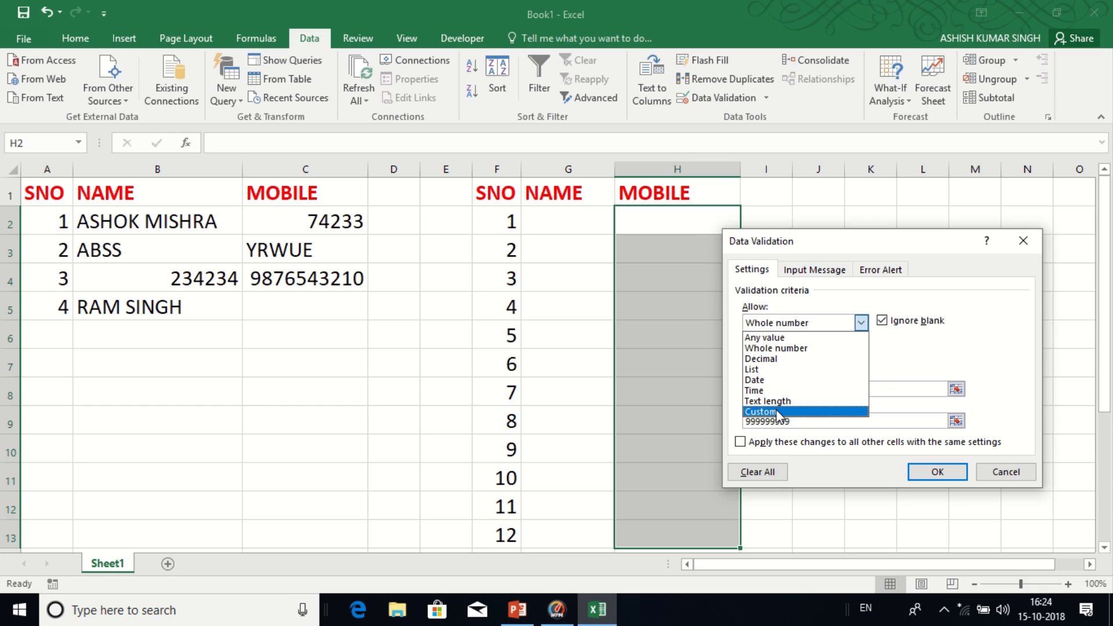
{"action": "left_click", "coordinate": [760, 411]}
{"action": "mouse_move", "coordinate": [444, 33]}
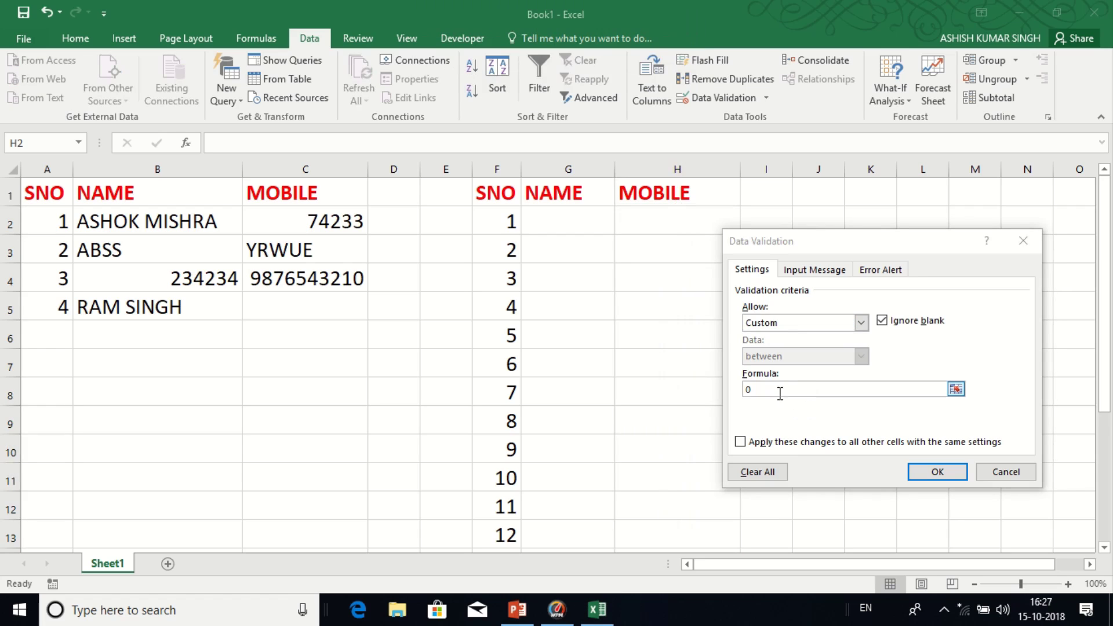
Replace the default 0 with the formula =ISNUMBER(H2) and apply the rule
{"action": "left_click", "coordinate": [775, 388]}
{"action": "key", "text": "BackSpace"}
{"action": "type", "text": "="}
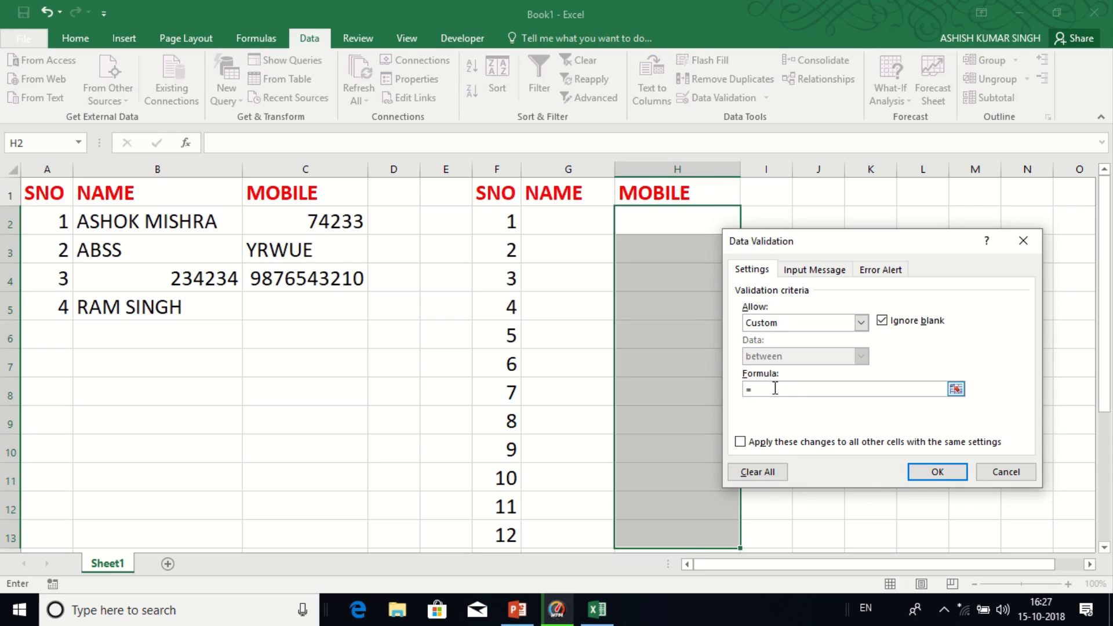
{"action": "type", "text": "ISN"}
{"action": "type", "text": "UMBER"}
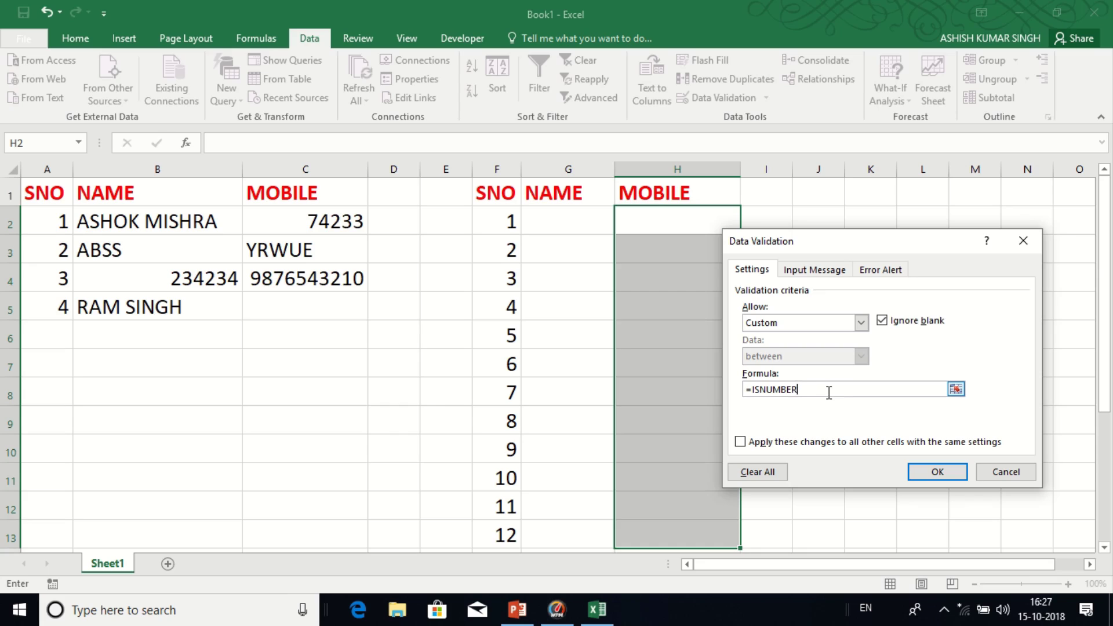
{"action": "type", "text": "("}
{"action": "left_click", "coordinate": [663, 218]}
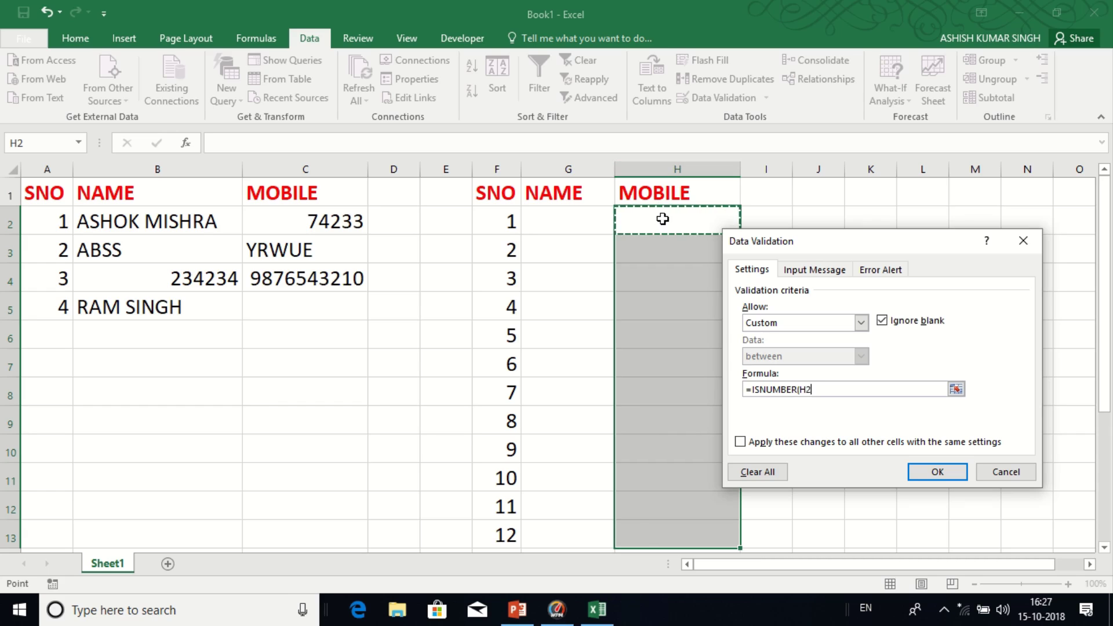
{"action": "type", "text": ")"}
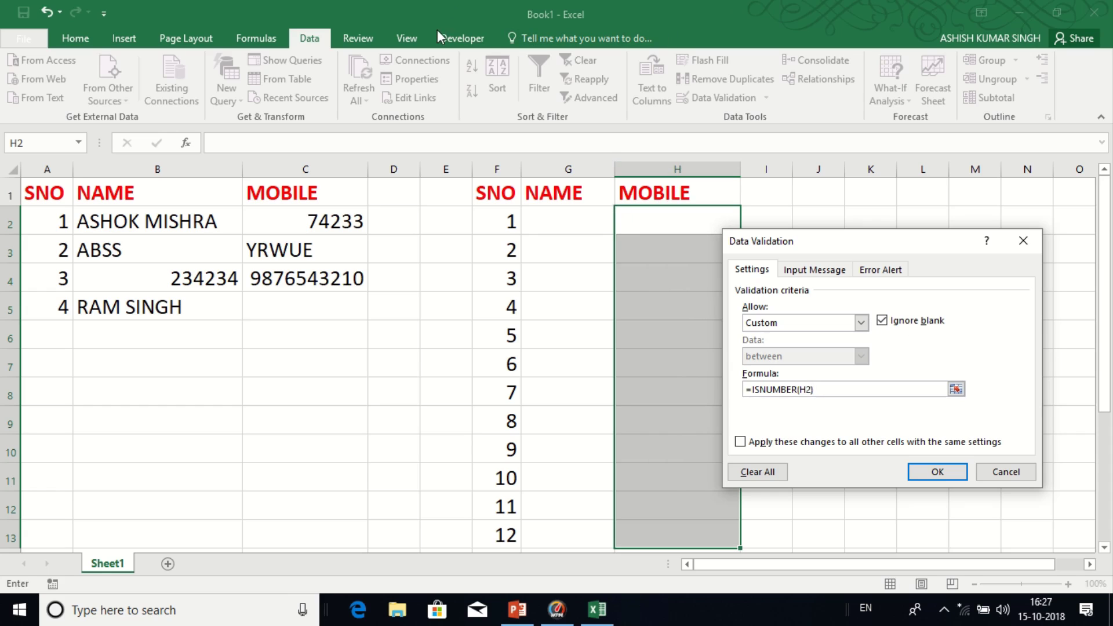
{"action": "mouse_move", "coordinate": [443, 43]}
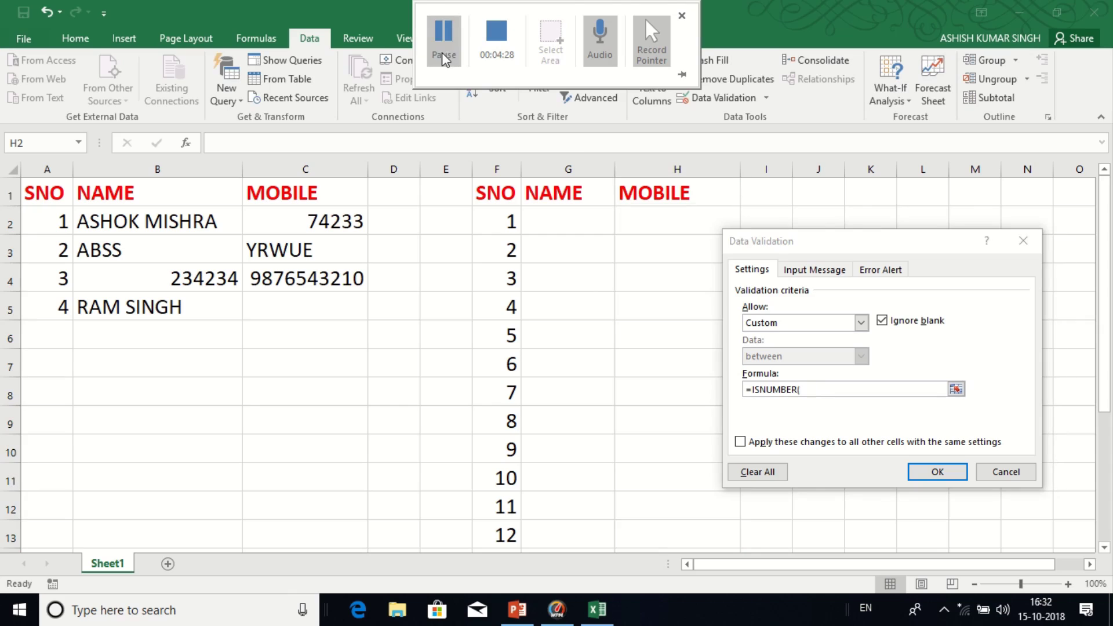
{"action": "left_click", "coordinate": [813, 398]}
{"action": "left_click", "coordinate": [642, 226]}
{"action": "type", "text": ")"}
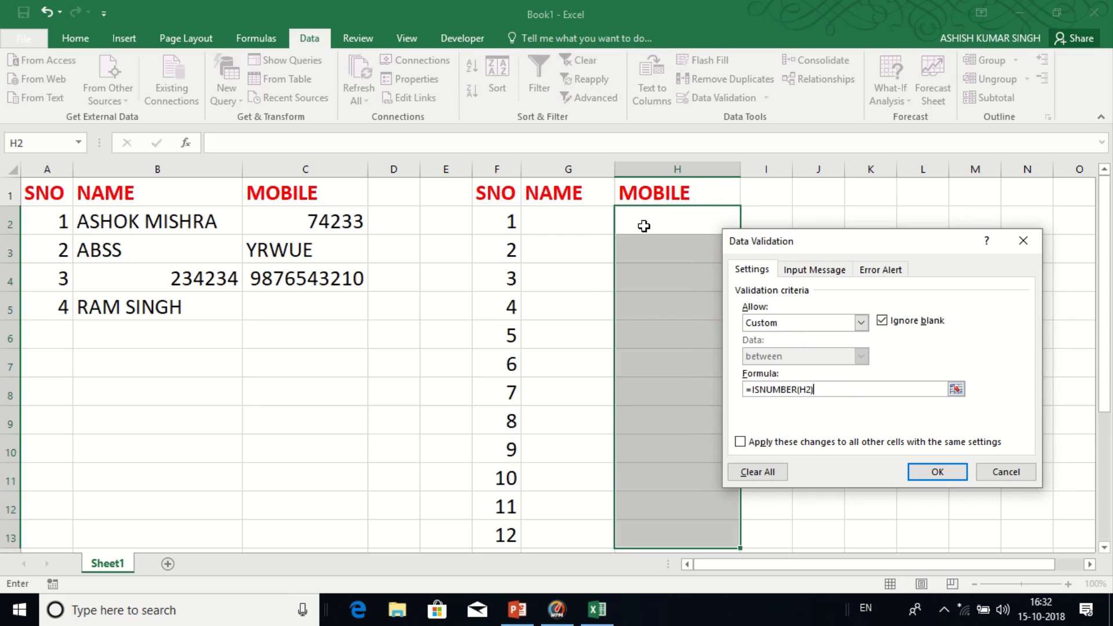
{"action": "left_click", "coordinate": [925, 472]}
{"action": "left_click", "coordinate": [649, 218]}
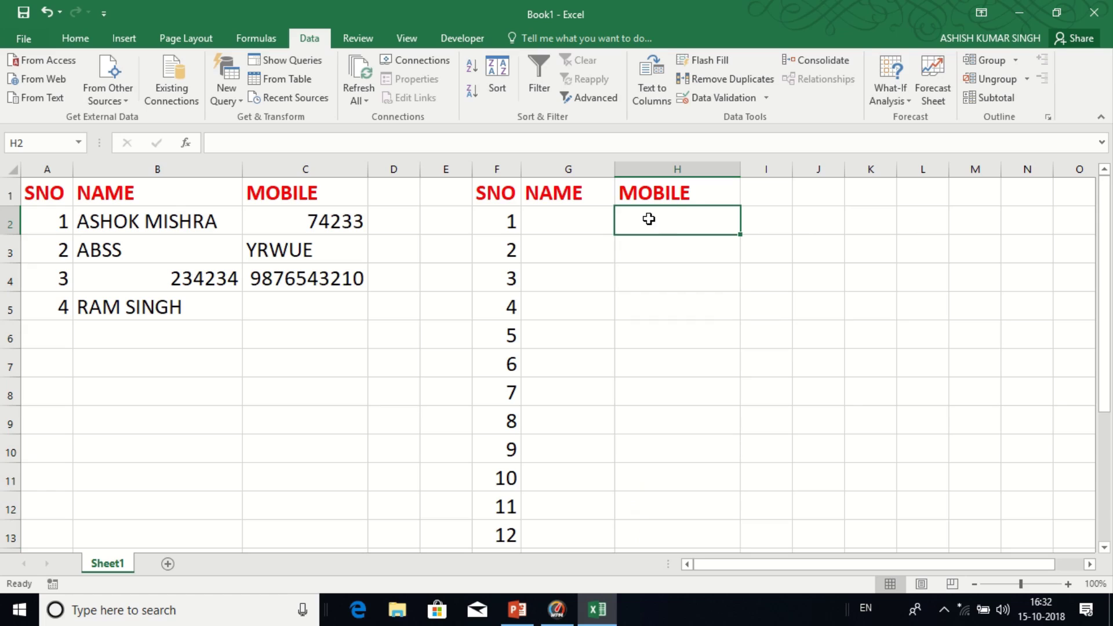
{"action": "type", "text": "32432"}
{"action": "key", "text": "Return"}
{"action": "type", "text": "E"}
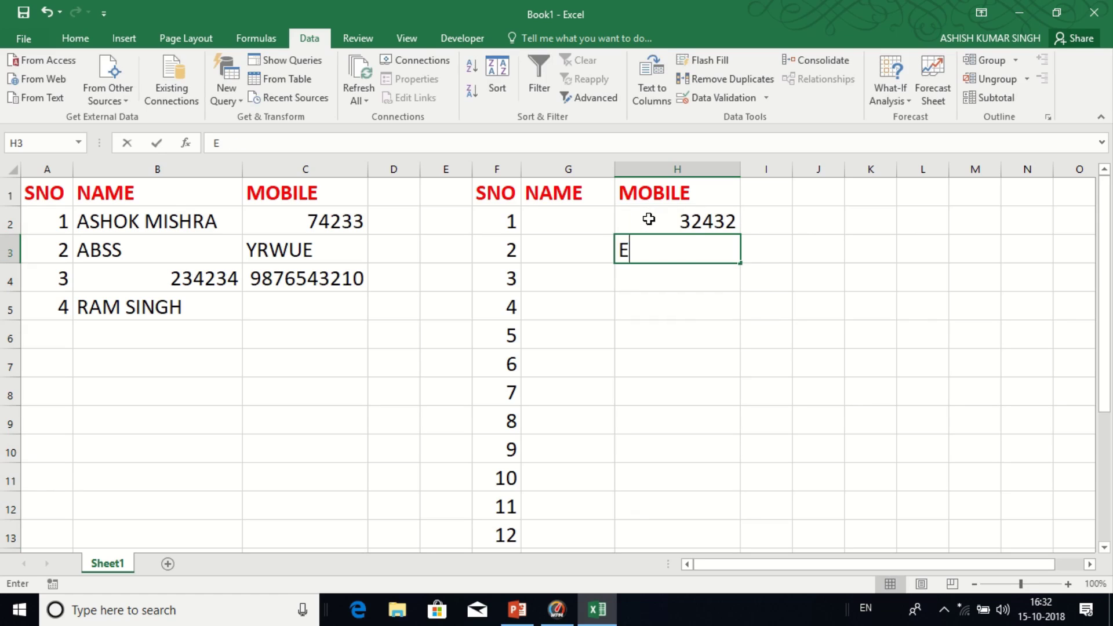
{"action": "type", "text": "REWR"}
{"action": "key", "text": "Return"}
{"action": "key", "text": "Return"}
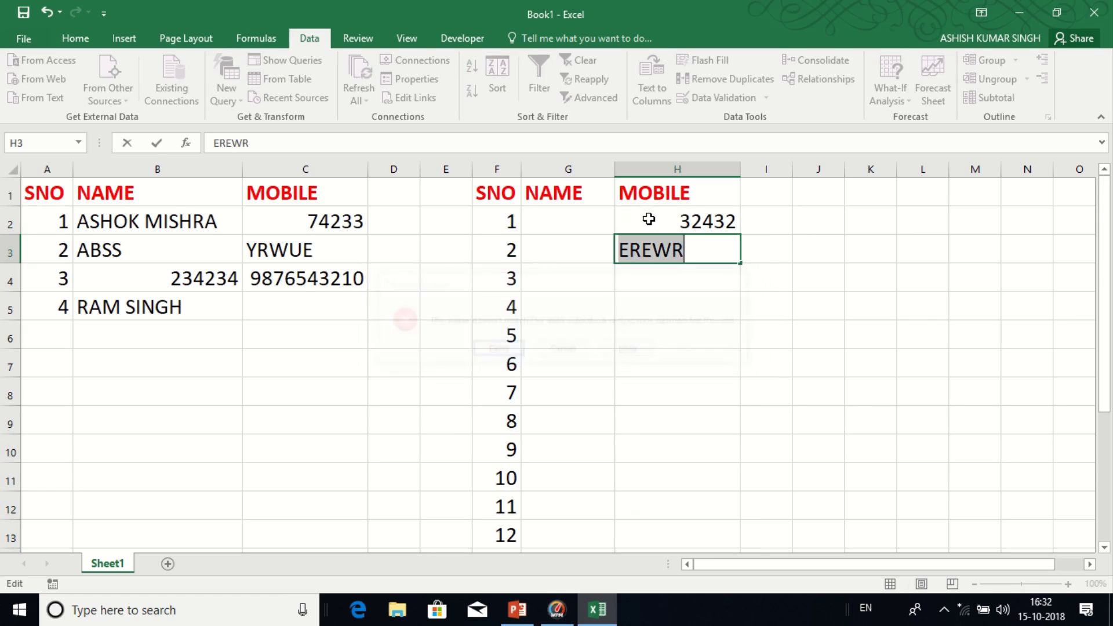
{"action": "type", "text": "32432"}
{"action": "key", "text": "Return"}
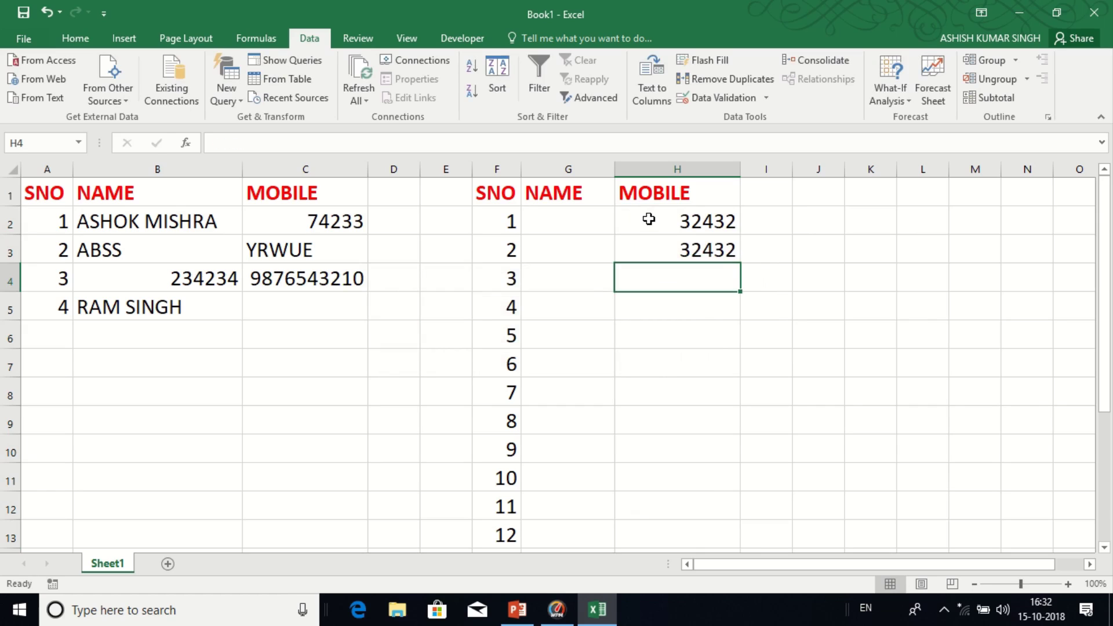
{"action": "type", "text": "2343EREW"}
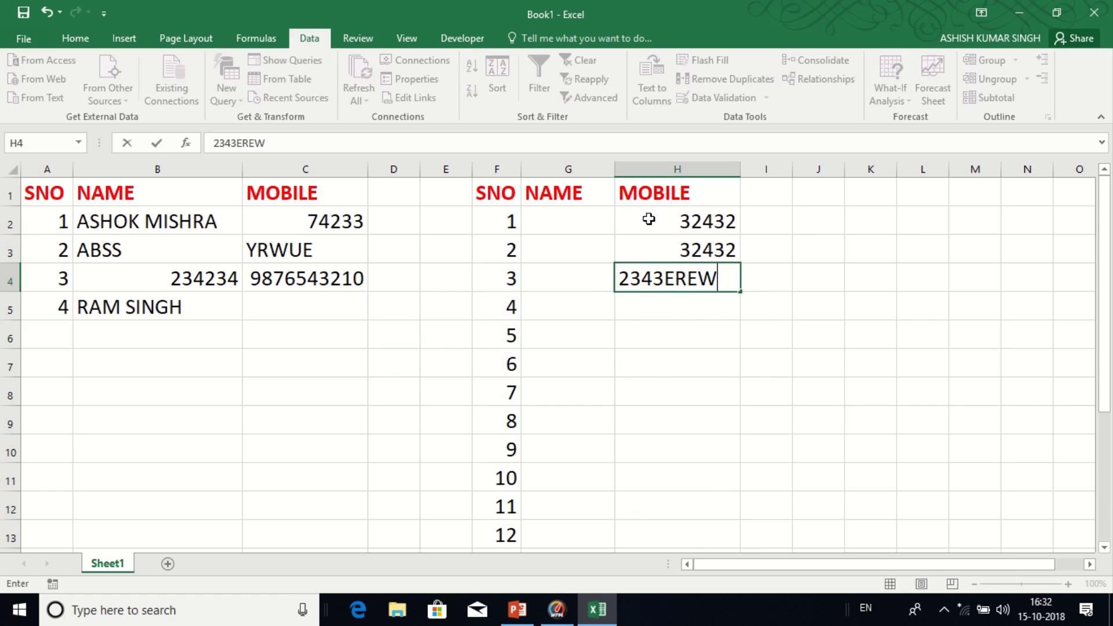
{"action": "key", "text": "Return"}
{"action": "key", "text": "Return"}
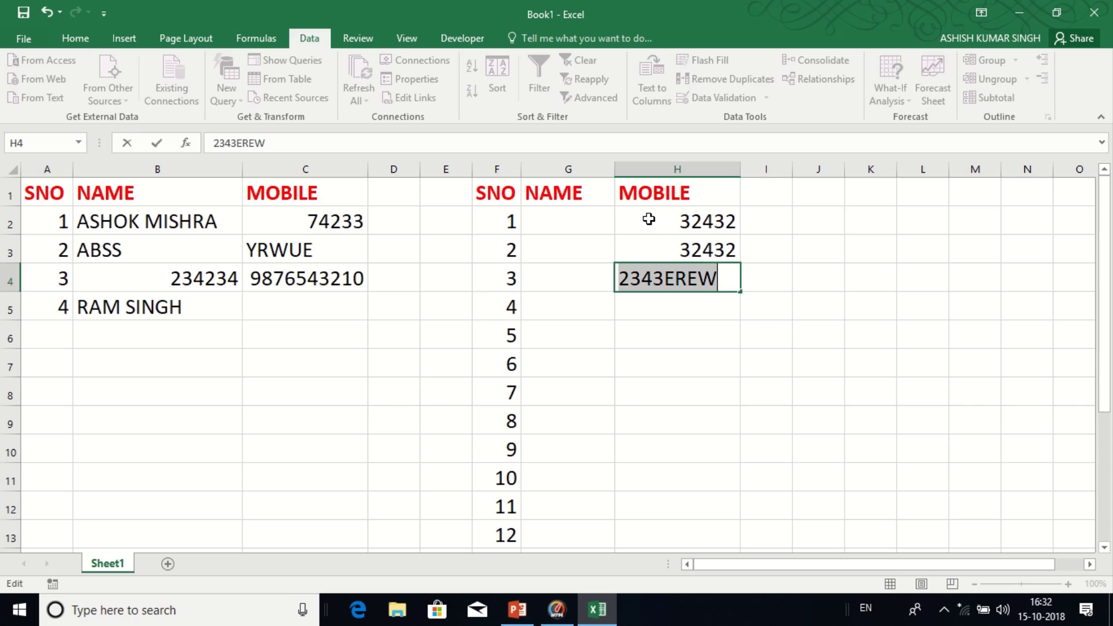
{"action": "type", "text": "3324324"}
{"action": "key", "text": "Return"}
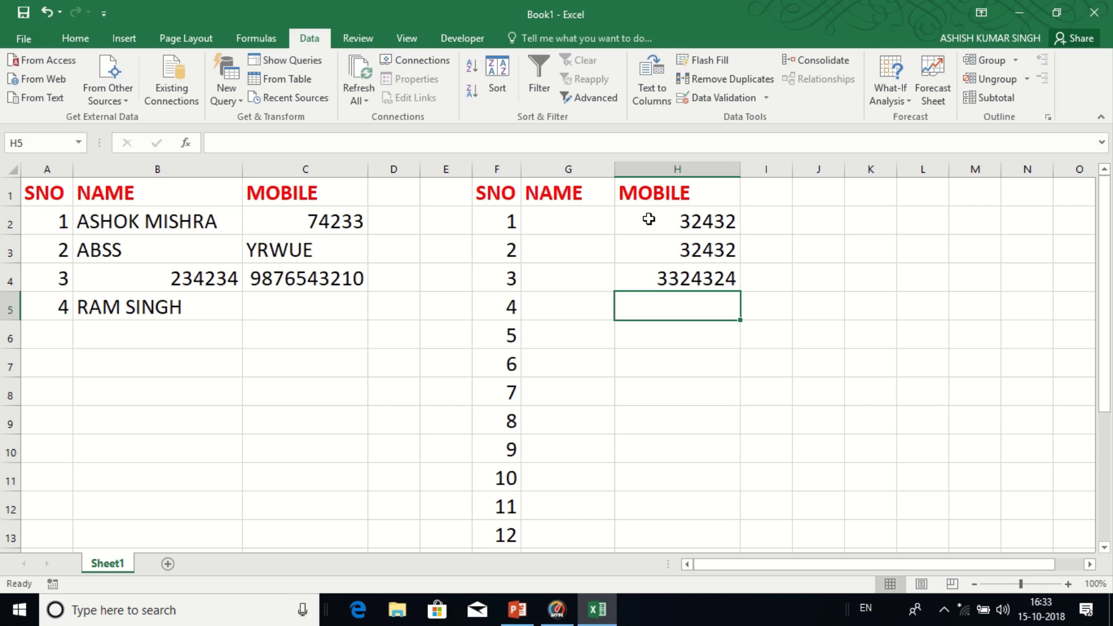
{"action": "key", "text": "Up"}
{"action": "key", "text": "Up"}
{"action": "key", "text": "Up"}
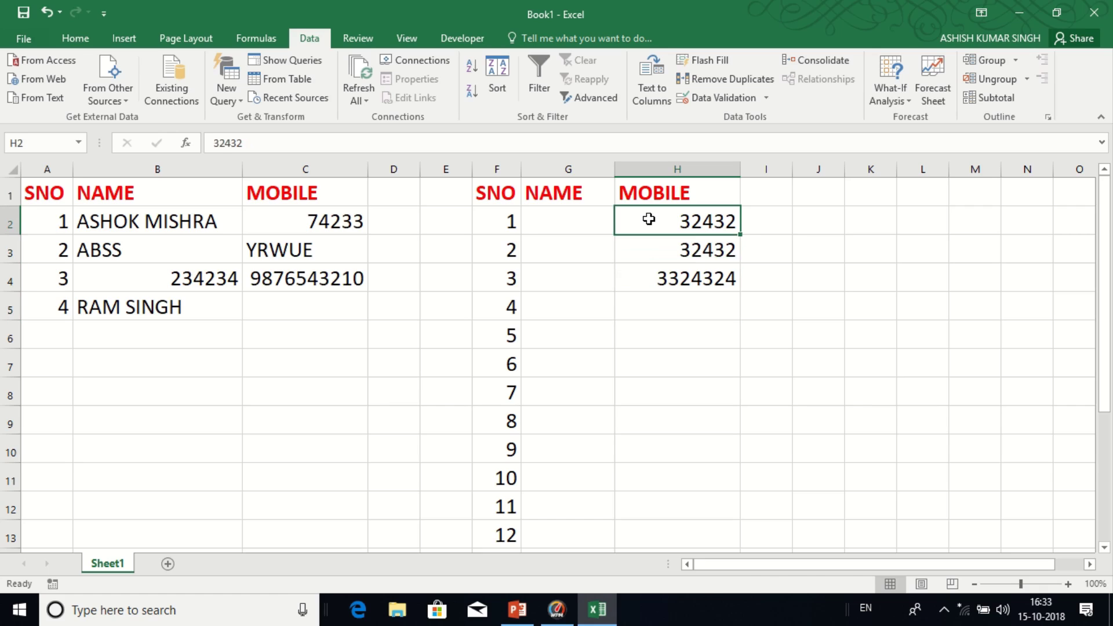
{"action": "key", "text": "shift+Down"}
{"action": "key", "text": "shift+Down"}
{"action": "key", "text": "shift+Down"}
{"action": "key", "text": "shift+Down"}
{"action": "key", "text": "shift+Down"}
{"action": "key", "text": "shift+Down"}
{"action": "key", "text": "shift+Down"}
{"action": "key", "text": "shift+Down"}
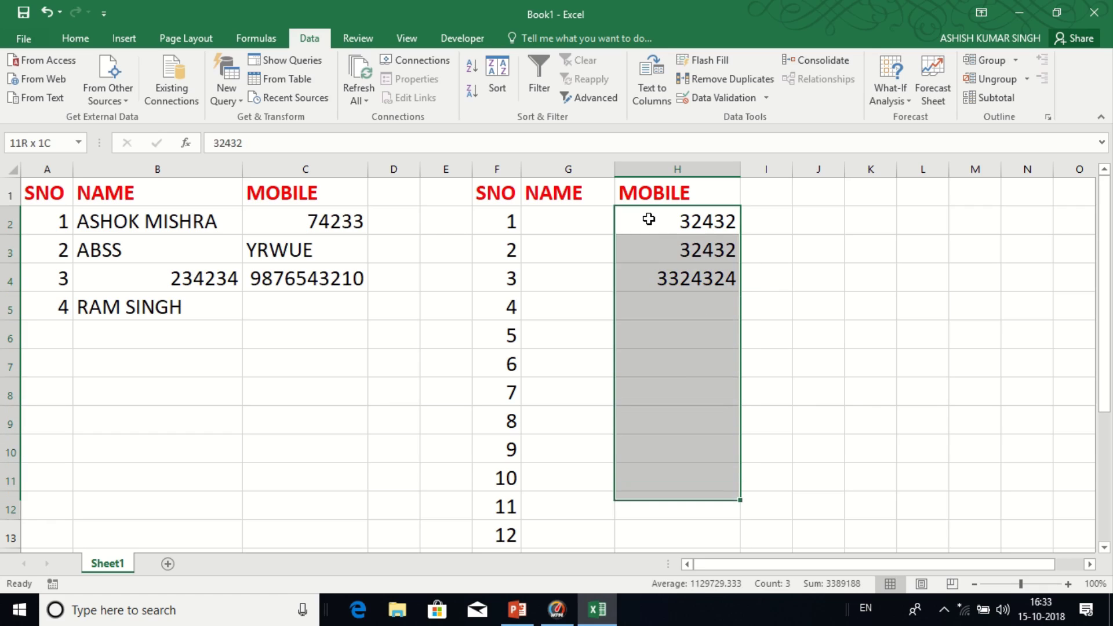
{"action": "key", "text": "shift+Down"}
{"action": "key", "text": "Delete"}
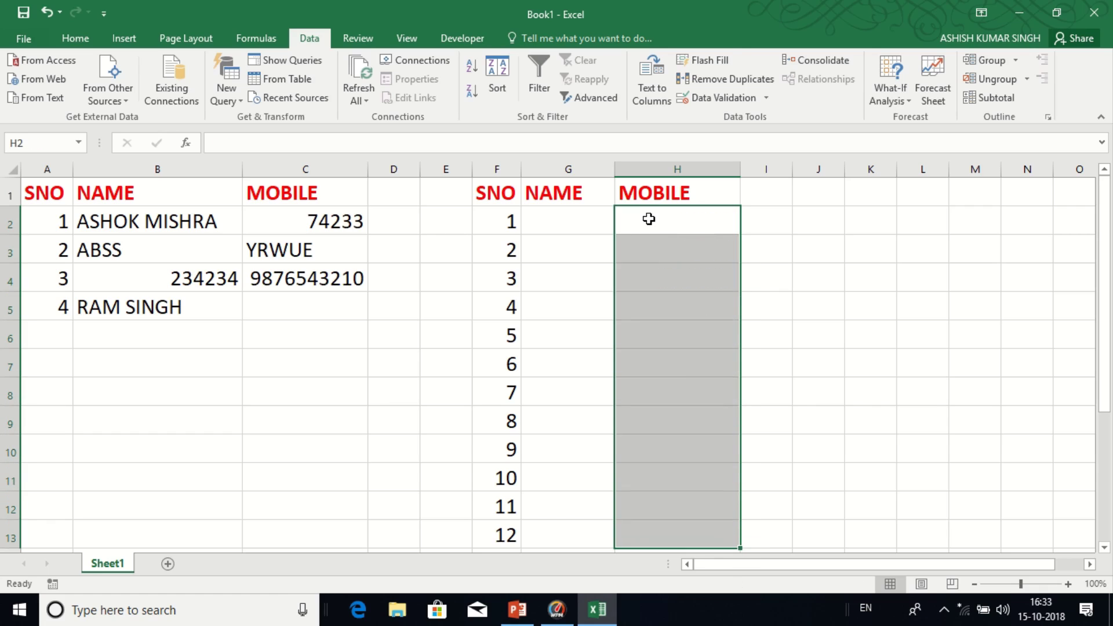
Change the MOBILE rule formula to =AND(ISNUMBER(H2),LEN(H2)=10) and apply it
{"action": "left_click", "coordinate": [718, 96]}
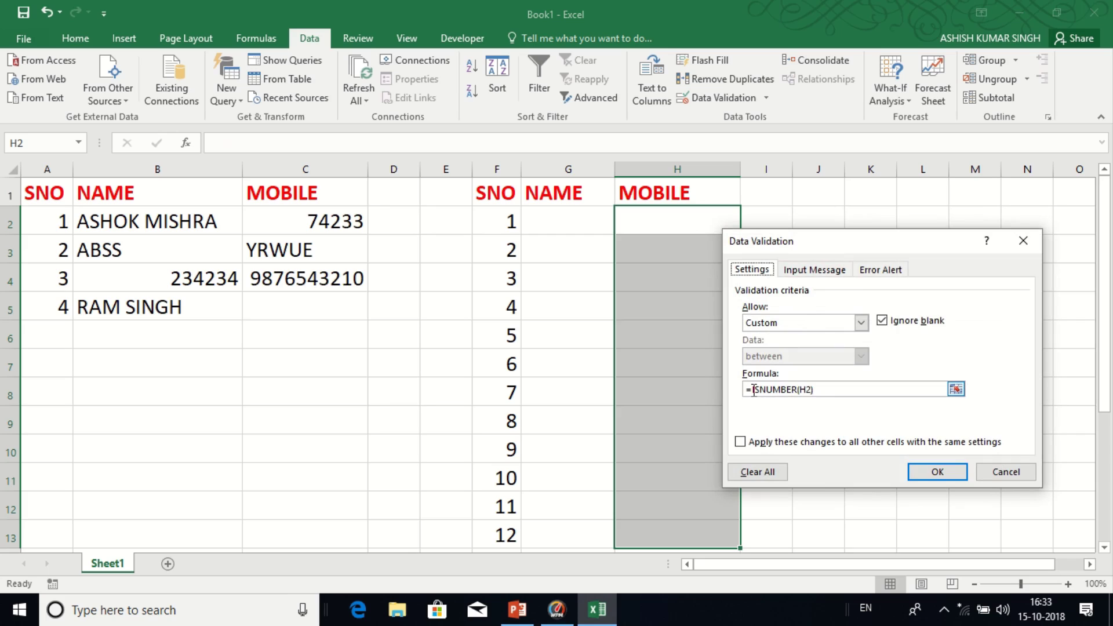
{"action": "left_click", "coordinate": [752, 390]}
{"action": "type", "text": "AND("}
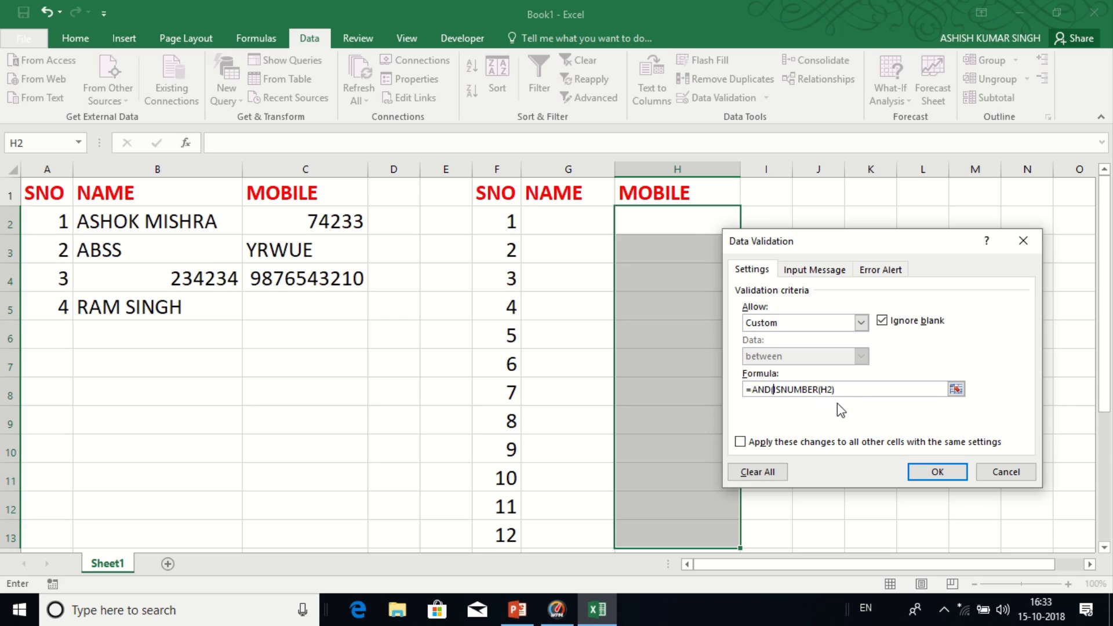
{"action": "left_click", "coordinate": [842, 392]}
{"action": "type", "text": "LEN"}
{"action": "key", "text": "BackSpace"}
{"action": "key", "text": "BackSpace"}
{"action": "type", "text": "EN"}
{"action": "key", "text": "BackSpace"}
{"action": "key", "text": "BackSpace"}
{"action": "type", "text": "N"}
{"action": "left_click", "coordinate": [655, 225]}
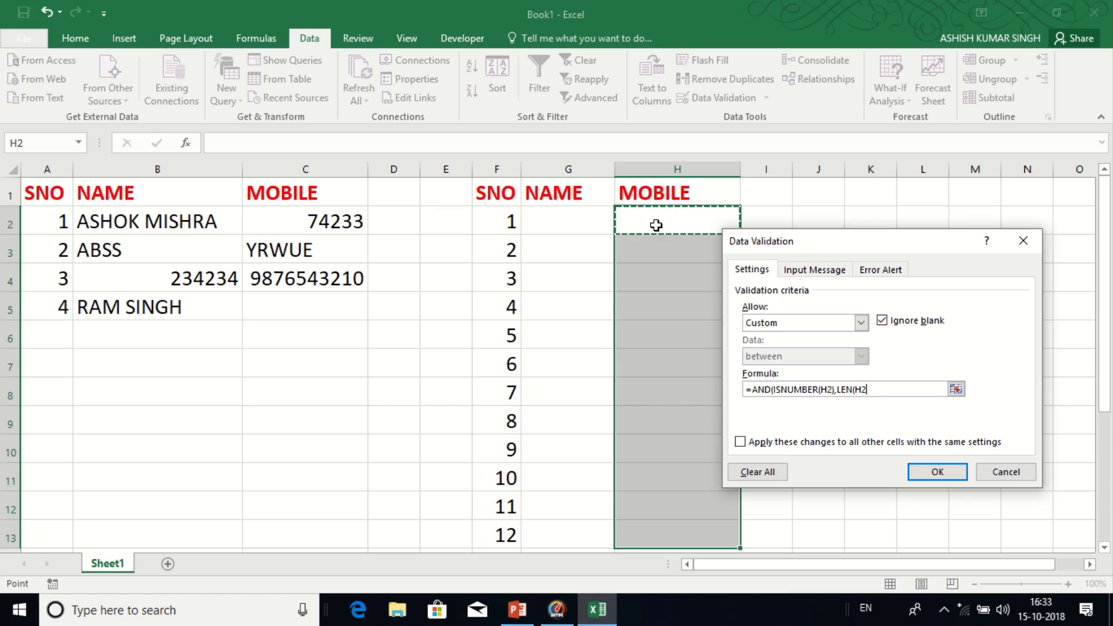
{"action": "type", "text": ")=10"}
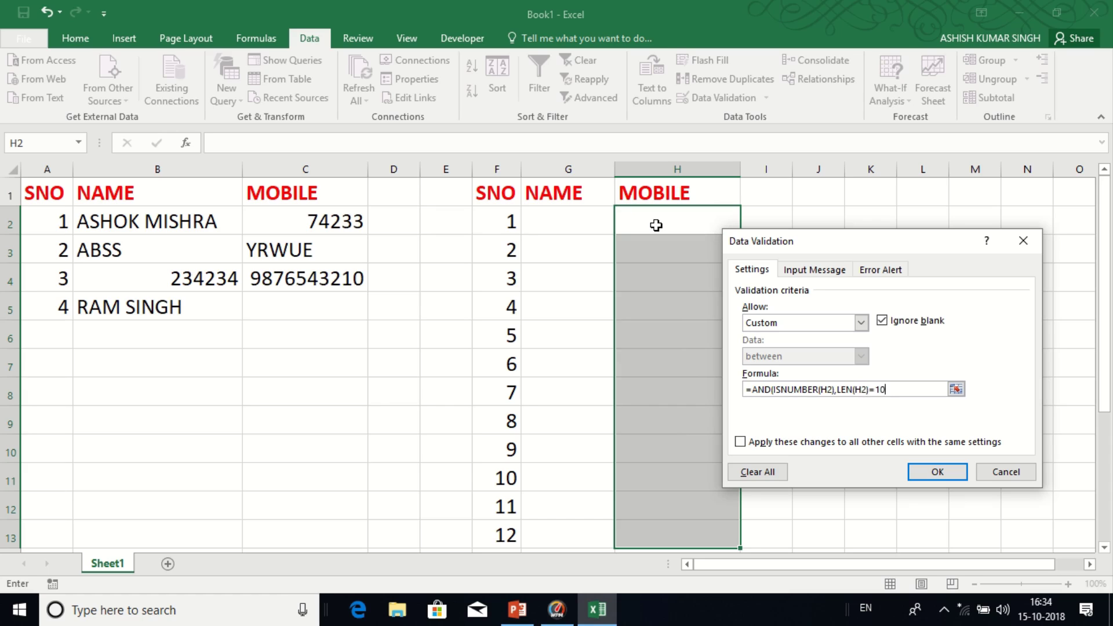
{"action": "type", "text": ")"}
{"action": "left_click", "coordinate": [931, 474]}
{"action": "left_click", "coordinate": [670, 212]}
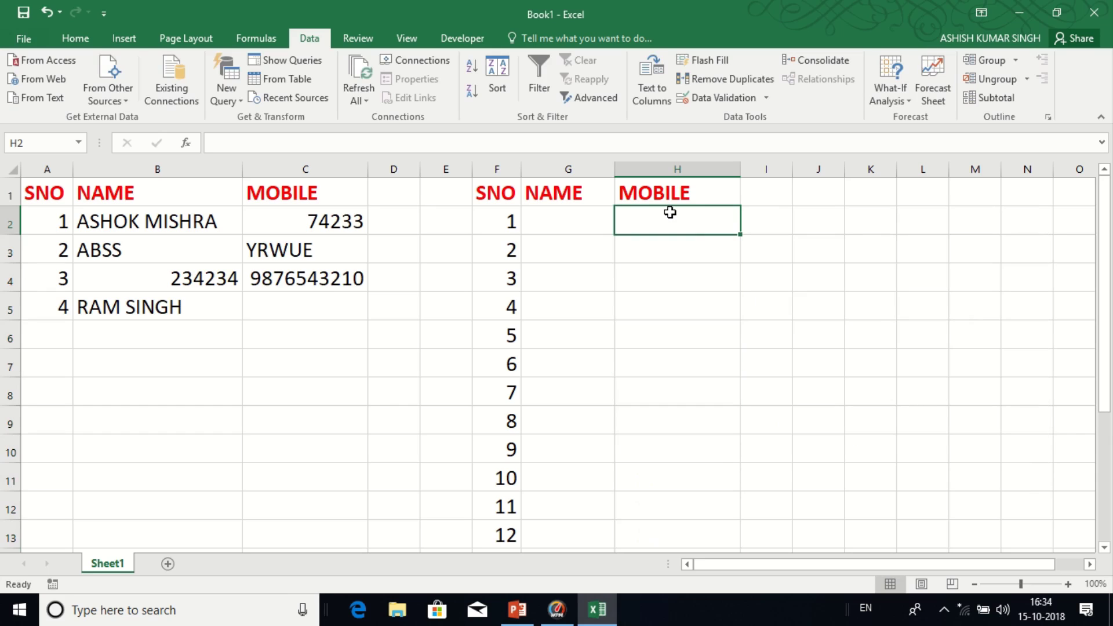
{"action": "type", "text": "446378432"}
{"action": "key", "text": "Return"}
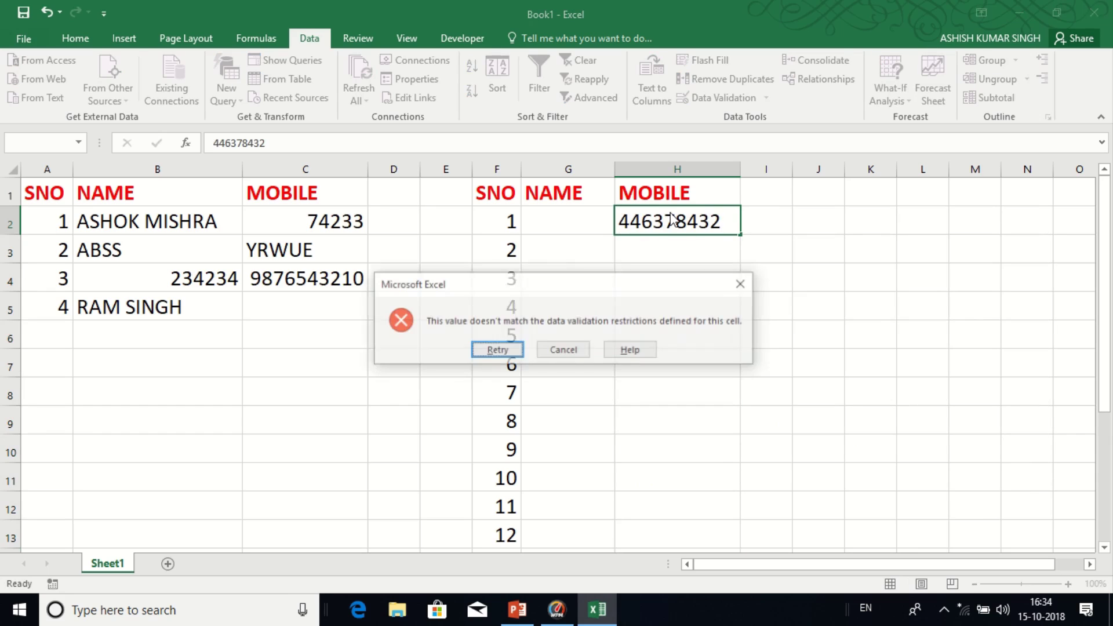
{"action": "key", "text": "Return"}
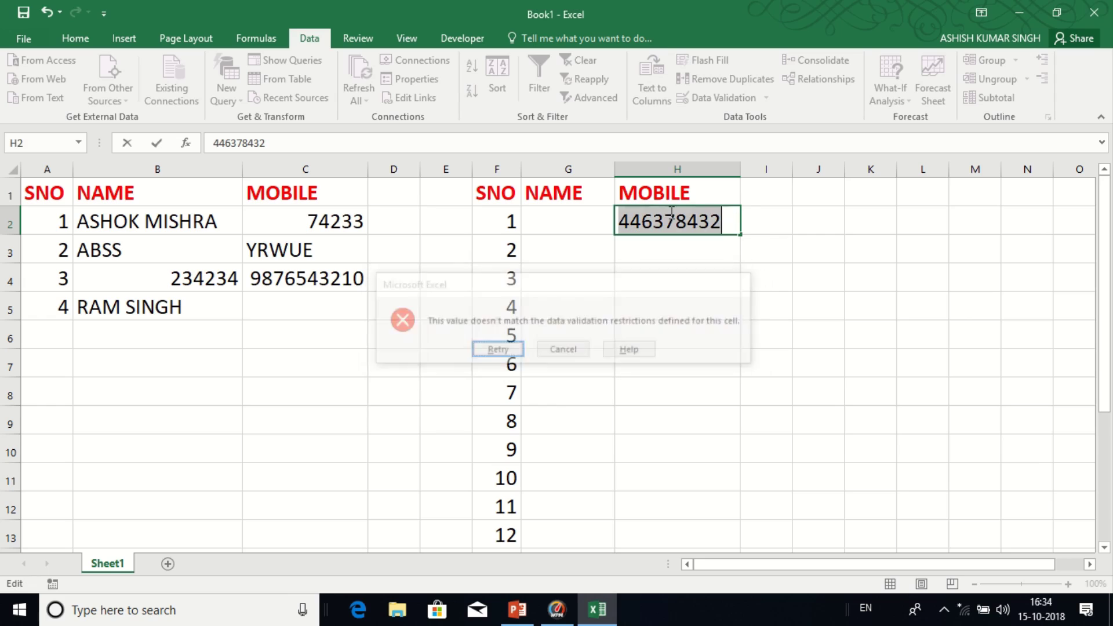
{"action": "type", "text": "987654321-0"}
{"action": "key", "text": "BackSpace"}
{"action": "key", "text": "BackSpace"}
{"action": "type", "text": "0"}
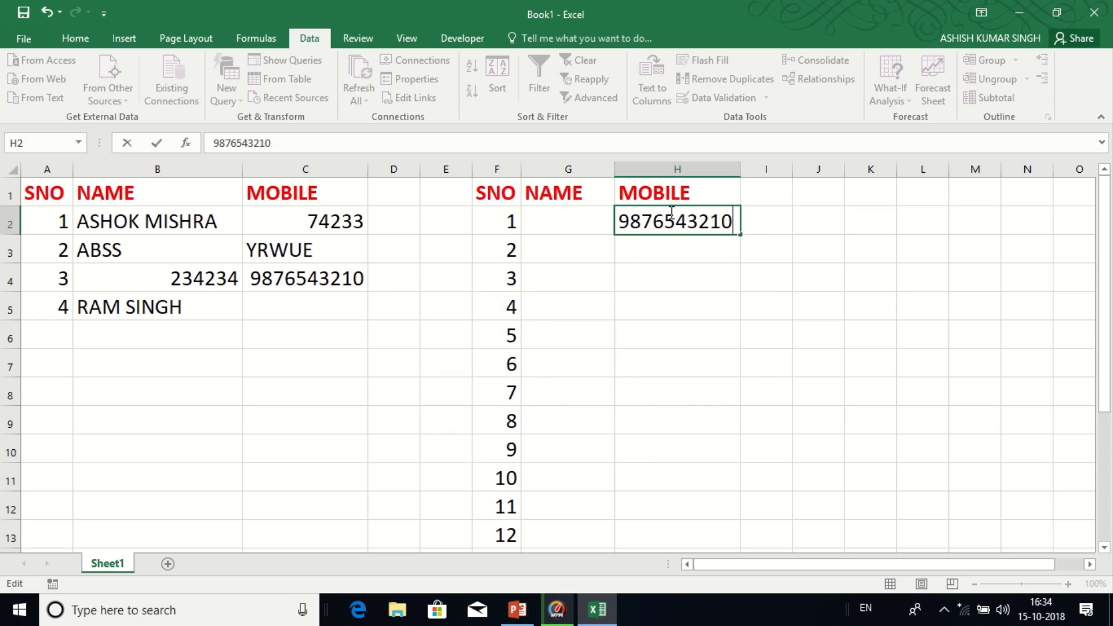
{"action": "key", "text": "Return"}
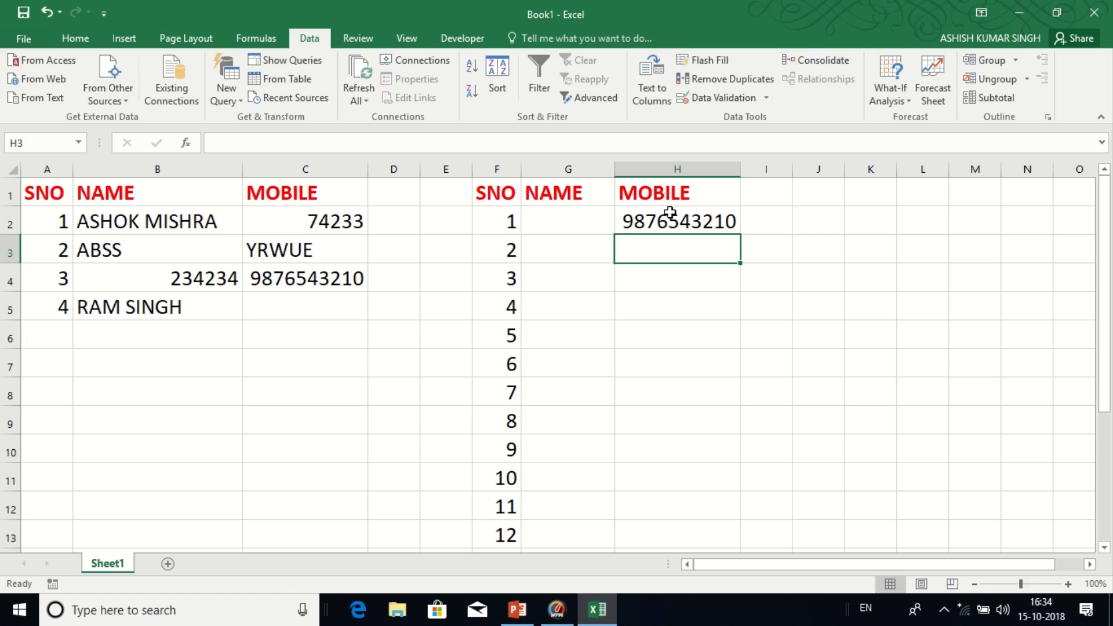
{"action": "type", "text": "99876543210"}
{"action": "key", "text": "Return"}
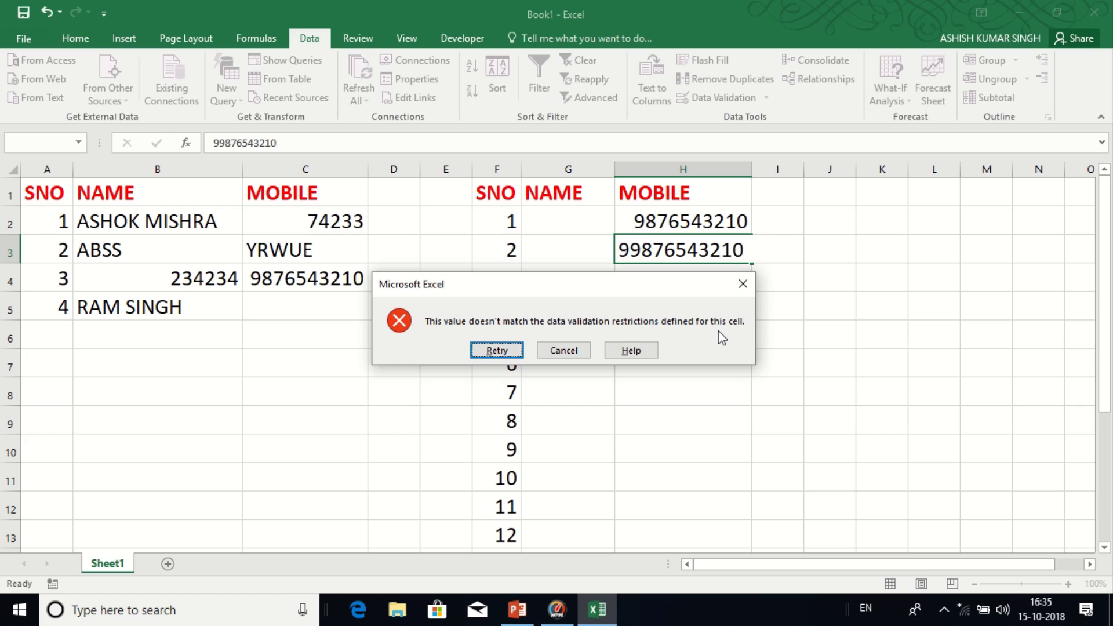
{"action": "left_click", "coordinate": [563, 350]}
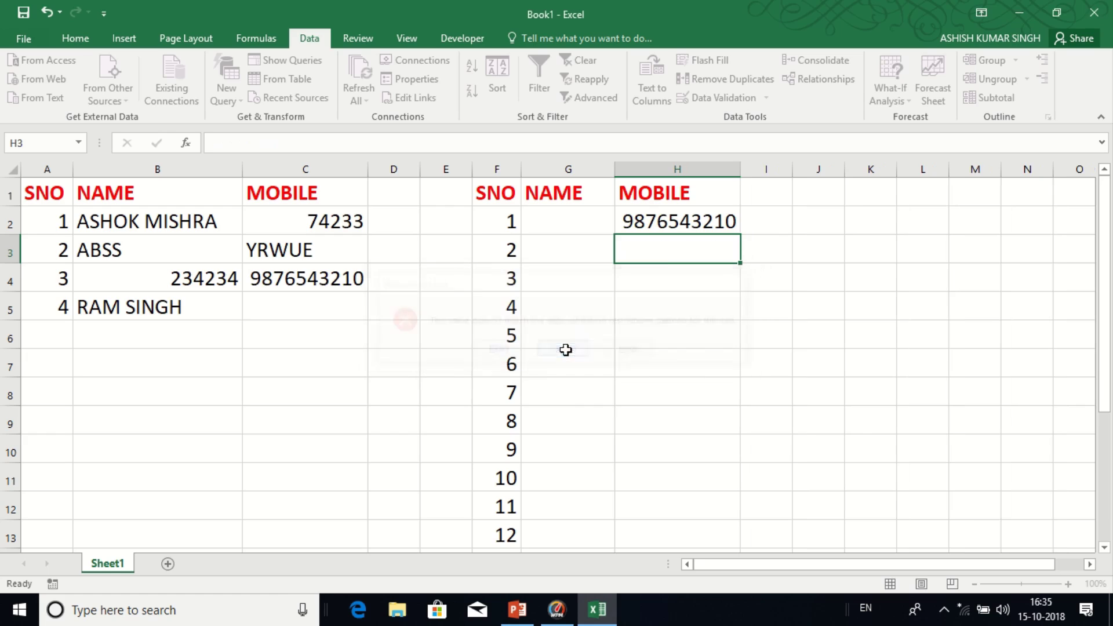
{"action": "left_click", "coordinate": [673, 223]}
{"action": "key", "text": "shift+Down"}
{"action": "key", "text": "shift+Down"}
{"action": "key", "text": "shift+Down"}
{"action": "key", "text": "shift+Down"}
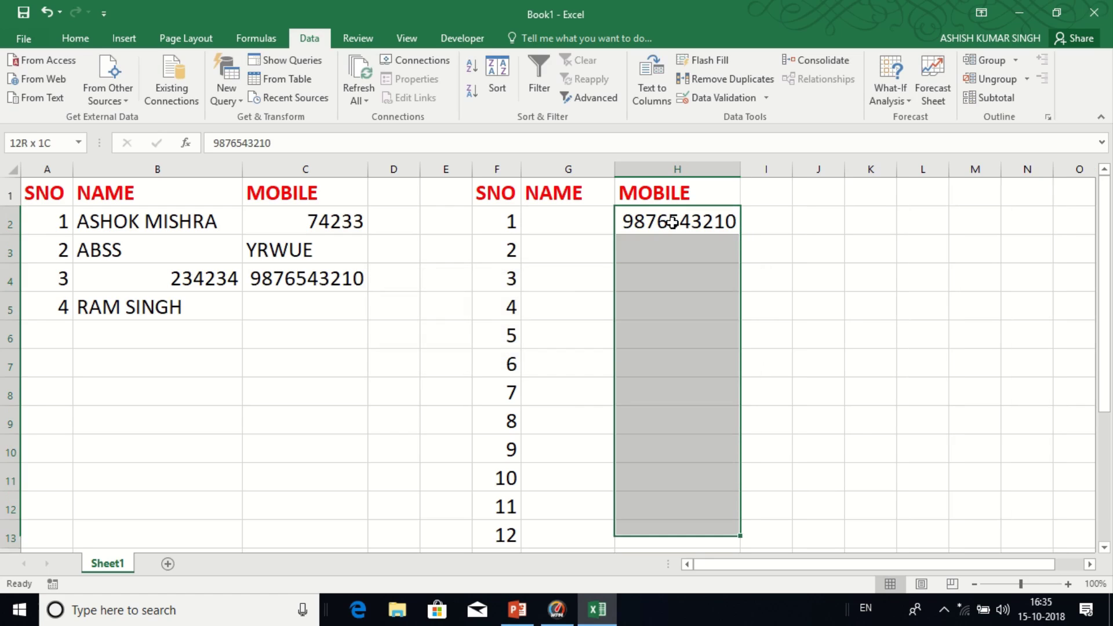
Add error alert 'MOBILE NO' saying 'PLEASE ENTER 10 DIGIT MOBILE NUMBER', then test 2432 in H3
{"action": "left_click", "coordinate": [718, 99]}
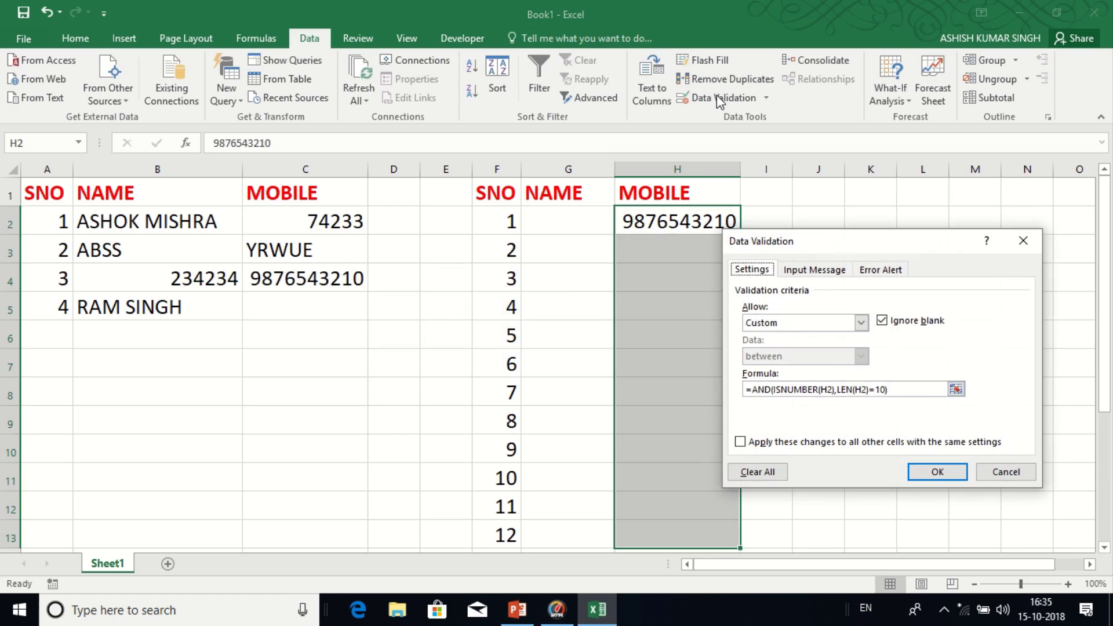
{"action": "left_click", "coordinate": [879, 272]}
{"action": "left_click", "coordinate": [923, 344]}
{"action": "type", "text": "MOBILE"}
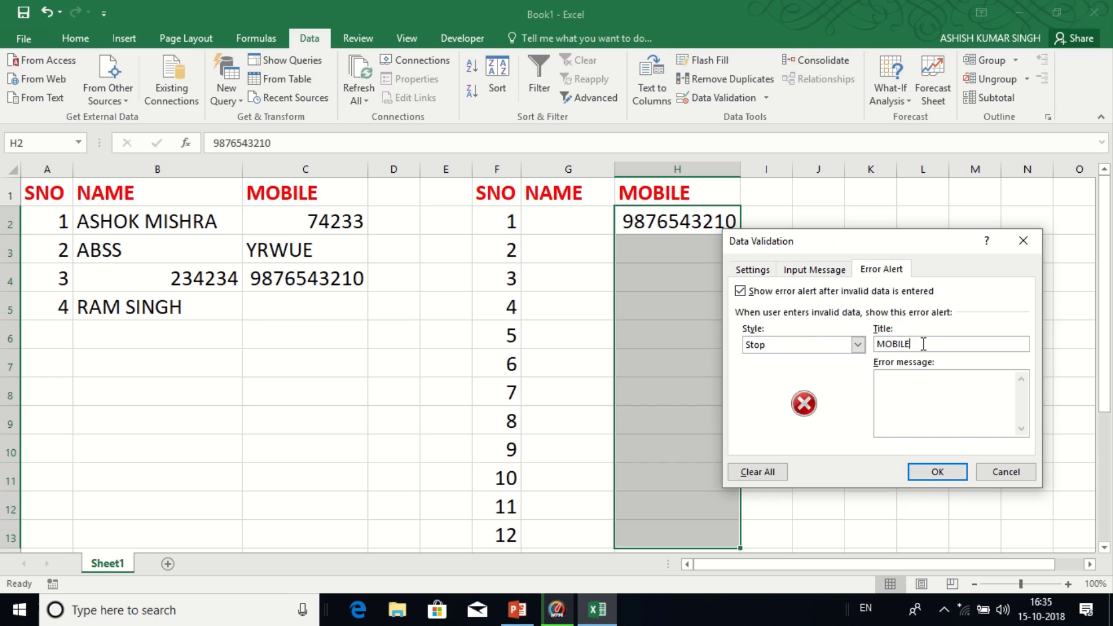
{"action": "type", "text": " NO"}
{"action": "left_click", "coordinate": [894, 379]}
{"action": "type", "text": "PLEASE ENTER 10 DIGIT MOBILE NUMBER"}
{"action": "left_click", "coordinate": [931, 472]}
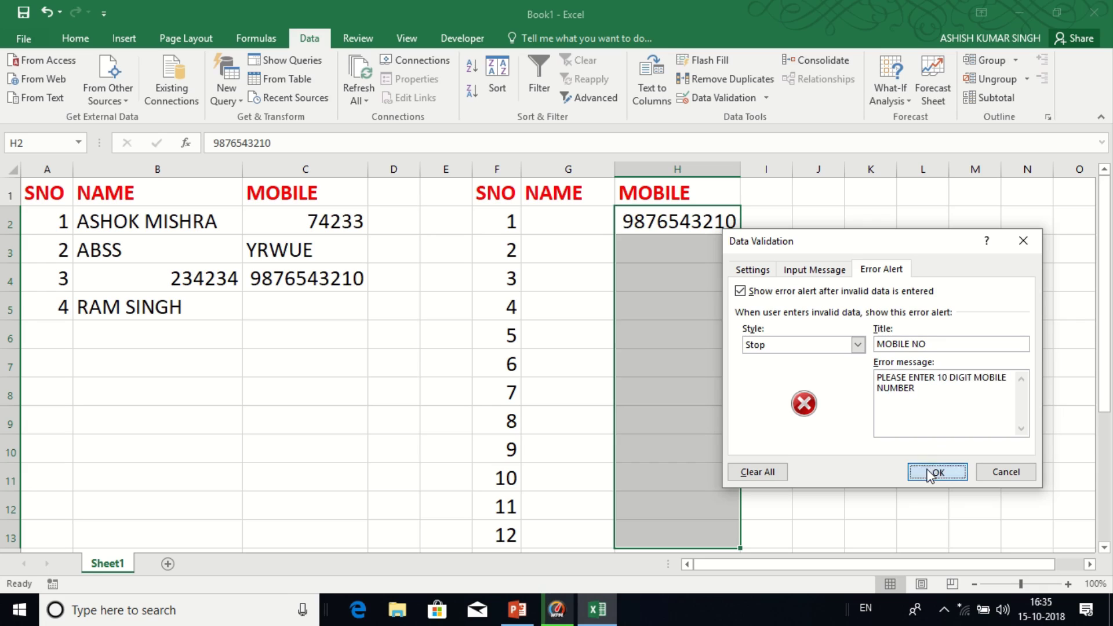
{"action": "left_click", "coordinate": [675, 255]}
{"action": "type", "text": "2432"}
{"action": "key", "text": "Return"}
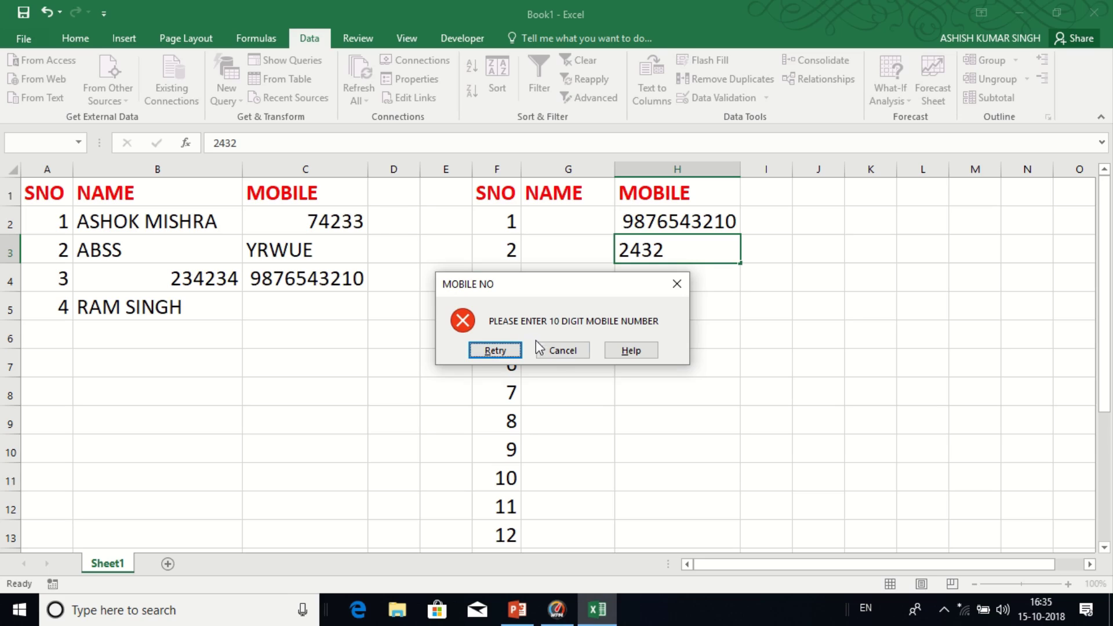
{"action": "left_click", "coordinate": [560, 350]}
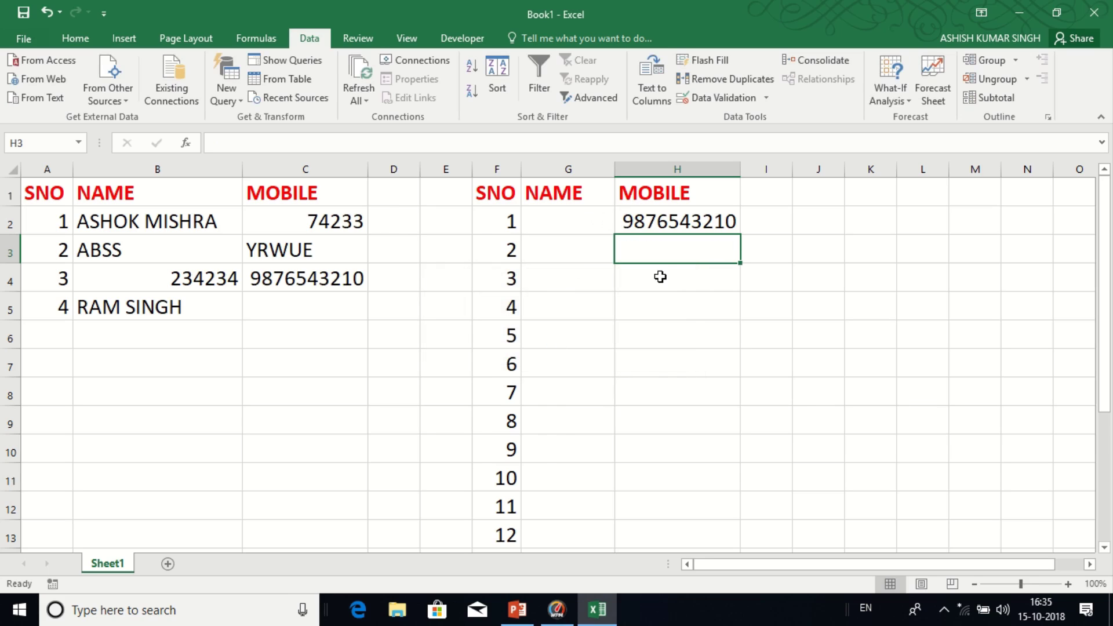
{"action": "left_click", "coordinate": [665, 283]}
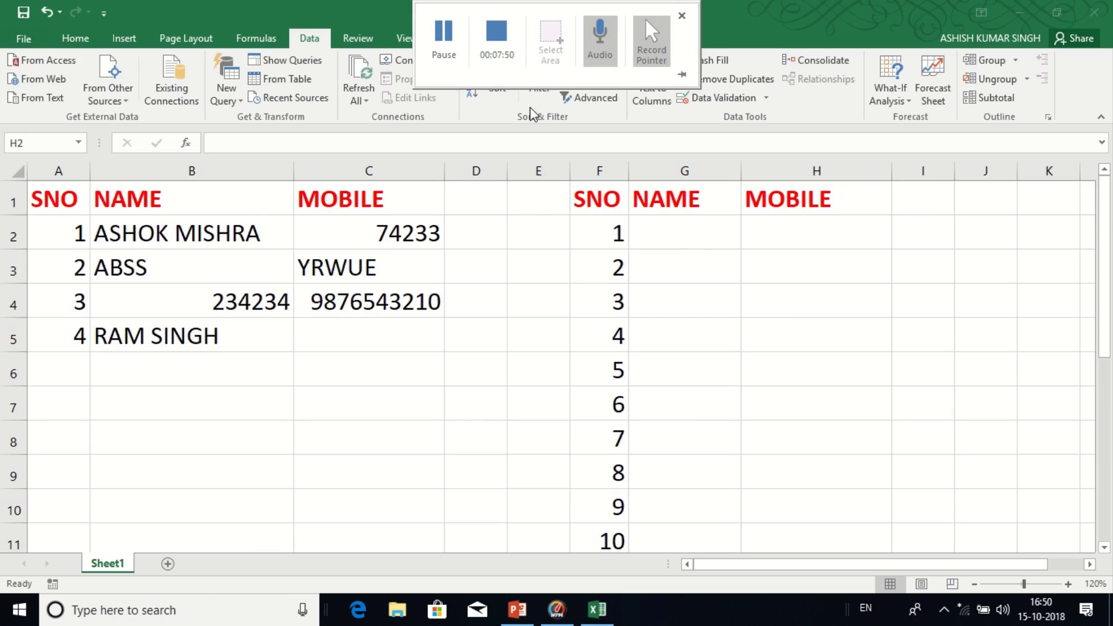
Select the second table's NAME cells G2:G13
{"action": "key", "text": "ctrl+shift+Down"}
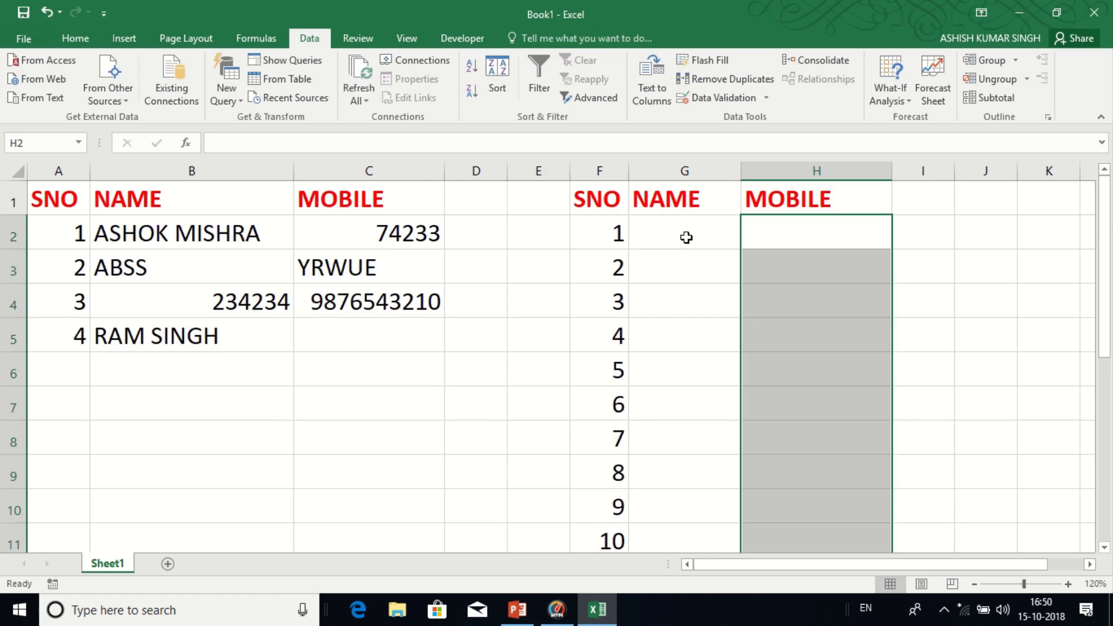
{"action": "left_click", "coordinate": [686, 238]}
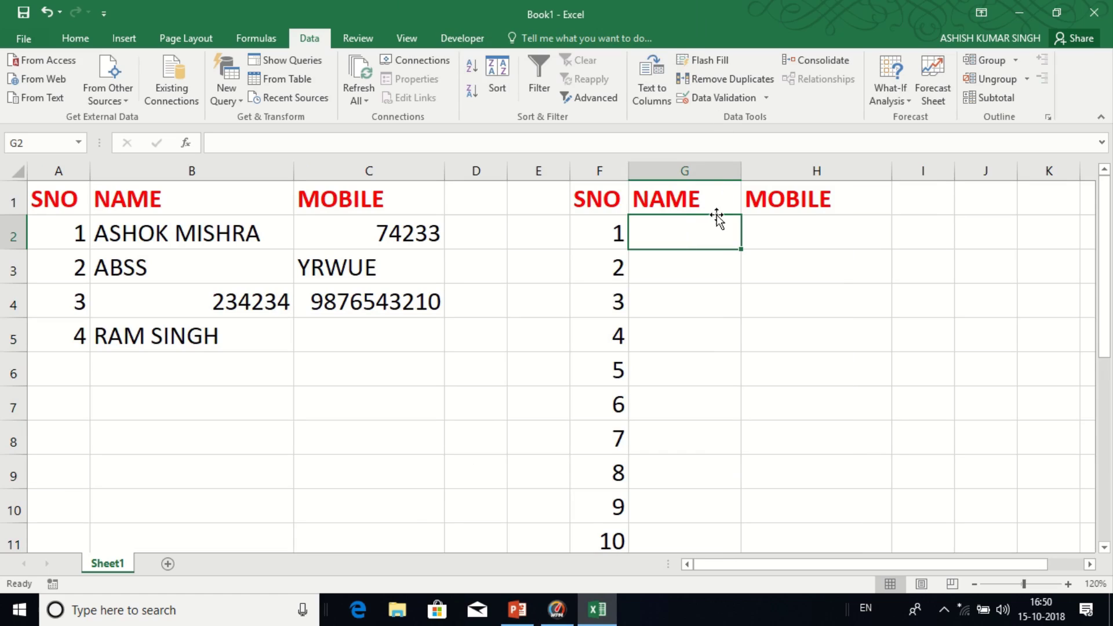
{"action": "key", "text": "shift+Down"}
{"action": "key", "text": "shift+Down"}
{"action": "key", "text": "shift+Down"}
{"action": "key", "text": "shift+Down"}
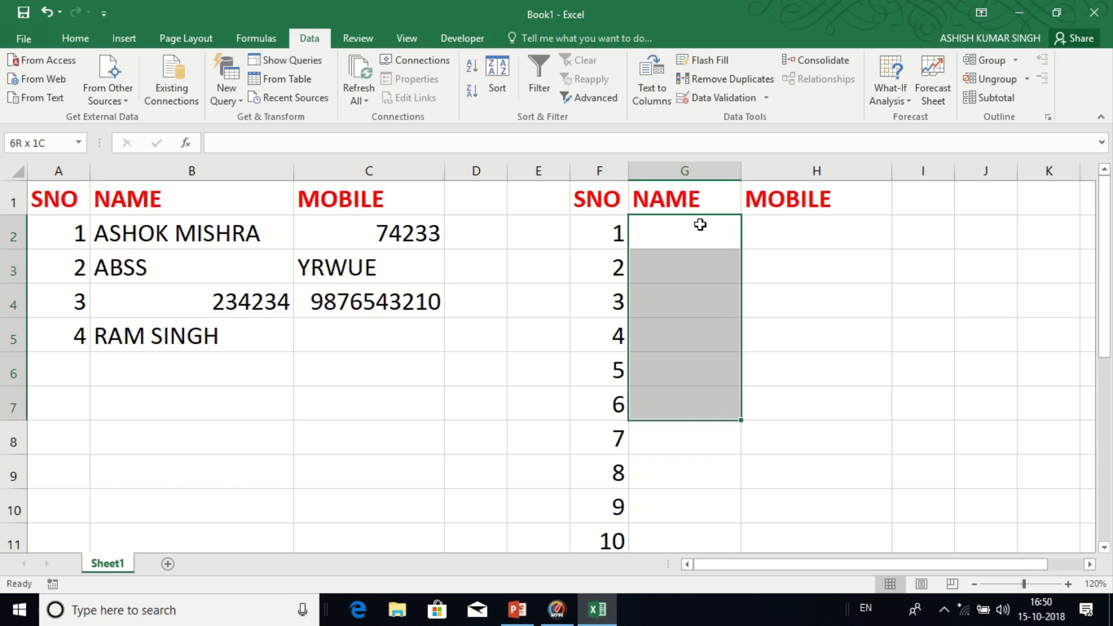
{"action": "key", "text": "shift+Down"}
{"action": "key", "text": "shift+Down"}
{"action": "key", "text": "shift+Down"}
{"action": "key", "text": "shift+Down"}
{"action": "key", "text": "shift+Down"}
{"action": "key", "text": "shift+Down"}
{"action": "key", "text": "shift+Down"}
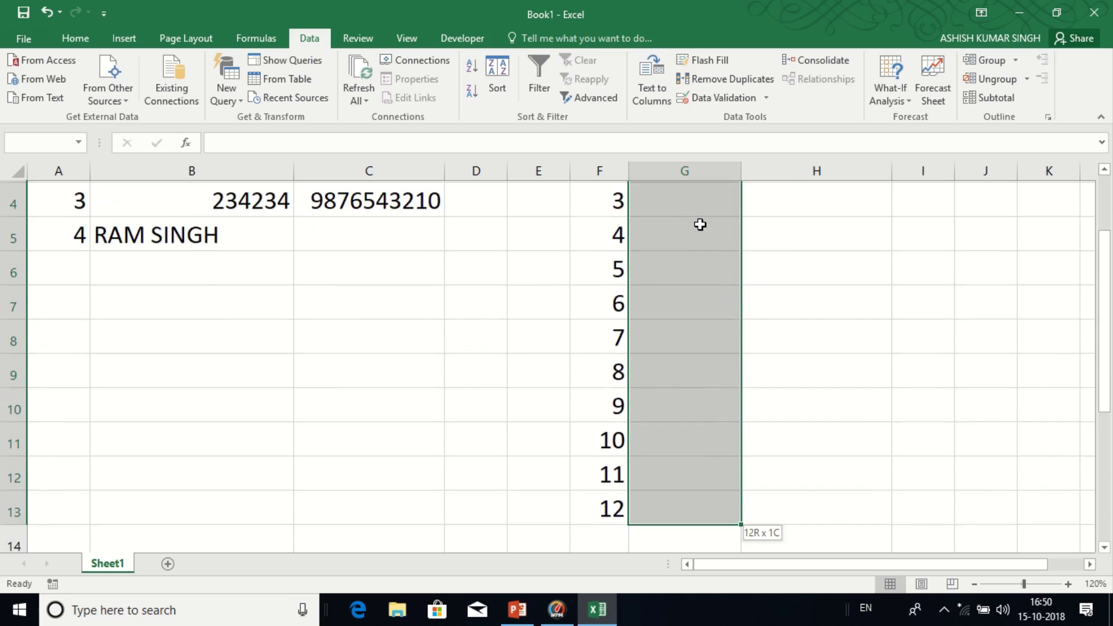
{"action": "left_click", "coordinate": [1104, 168]}
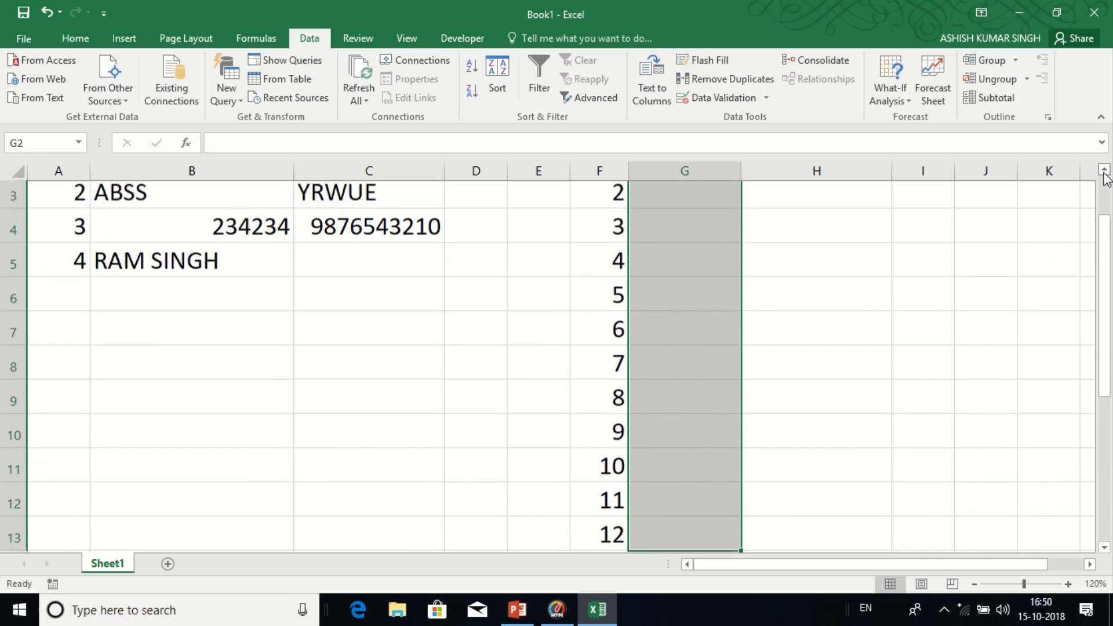
{"action": "left_click", "coordinate": [1104, 169]}
{"action": "left_click", "coordinate": [1105, 168]}
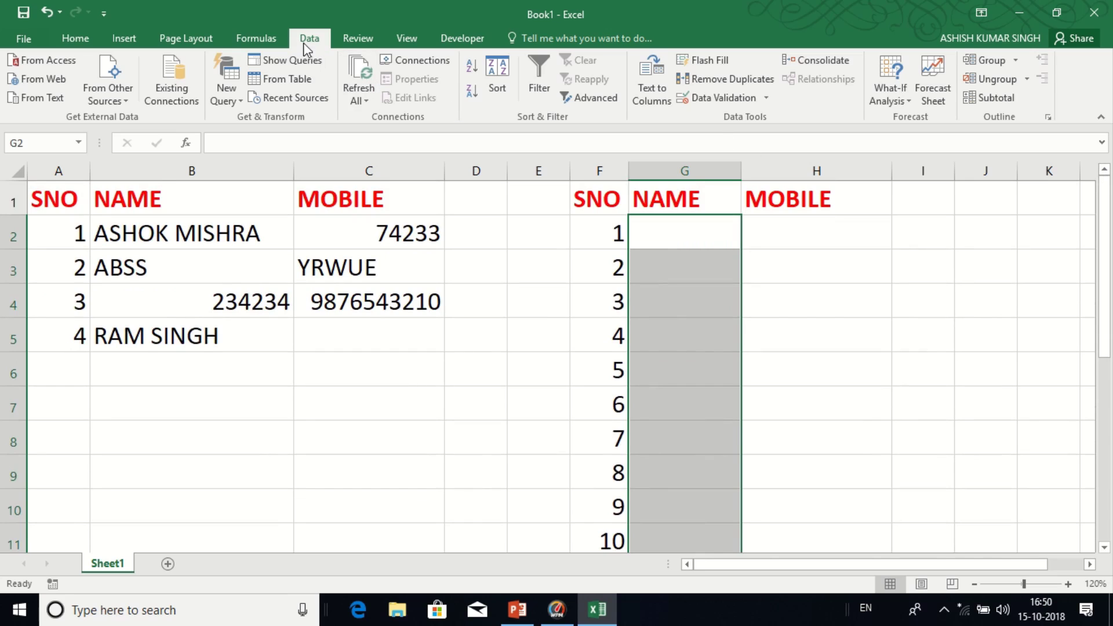
Apply a Custom validation rule =ISTEXT(G2) to the NAME cells
{"action": "left_click", "coordinate": [717, 91]}
{"action": "left_click", "coordinate": [861, 324]}
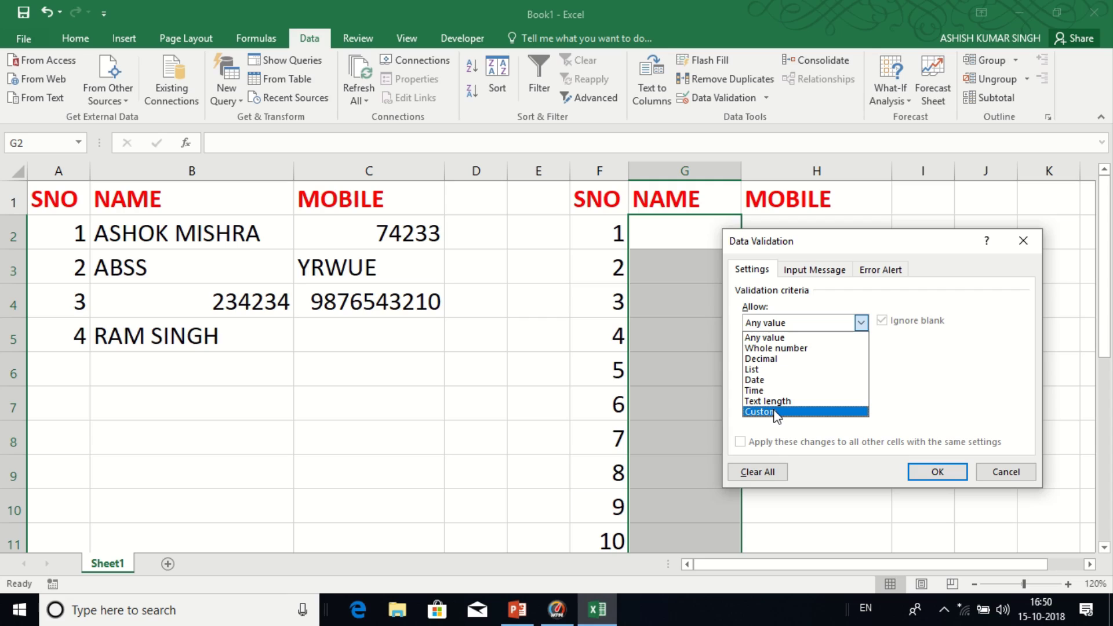
{"action": "left_click", "coordinate": [777, 411]}
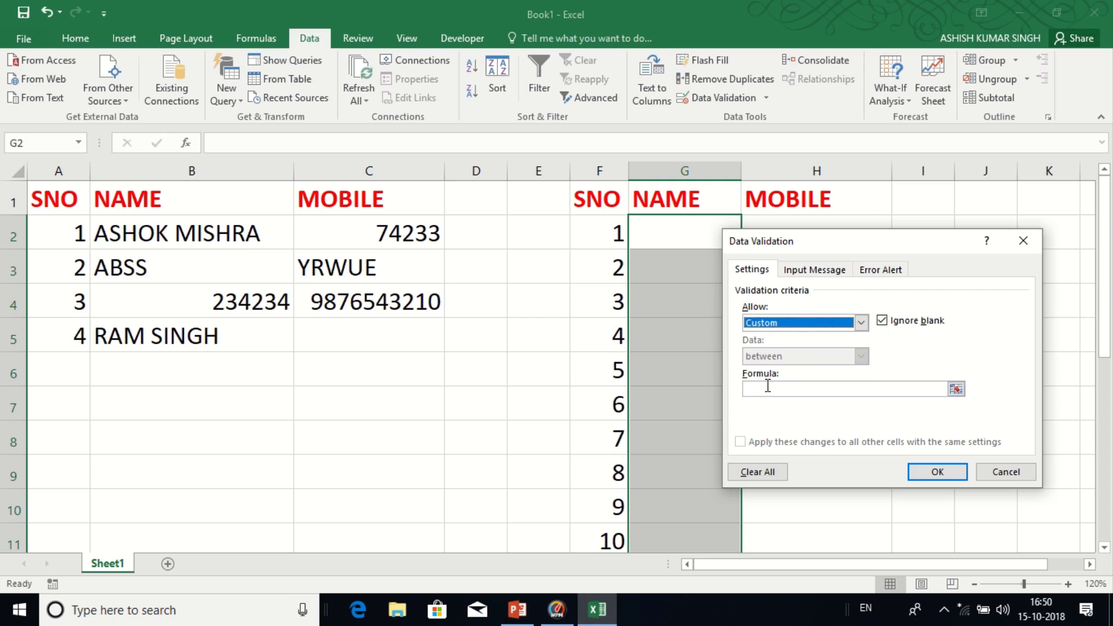
{"action": "left_click", "coordinate": [767, 388]}
{"action": "type", "text": "=ISTEXT("}
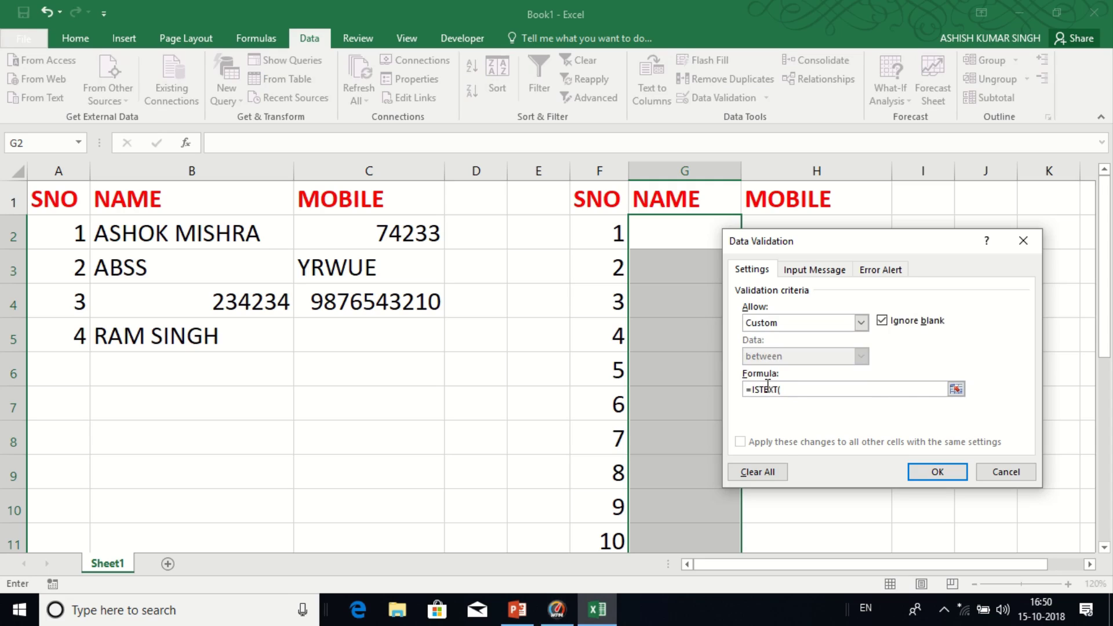
{"action": "left_click", "coordinate": [676, 239]}
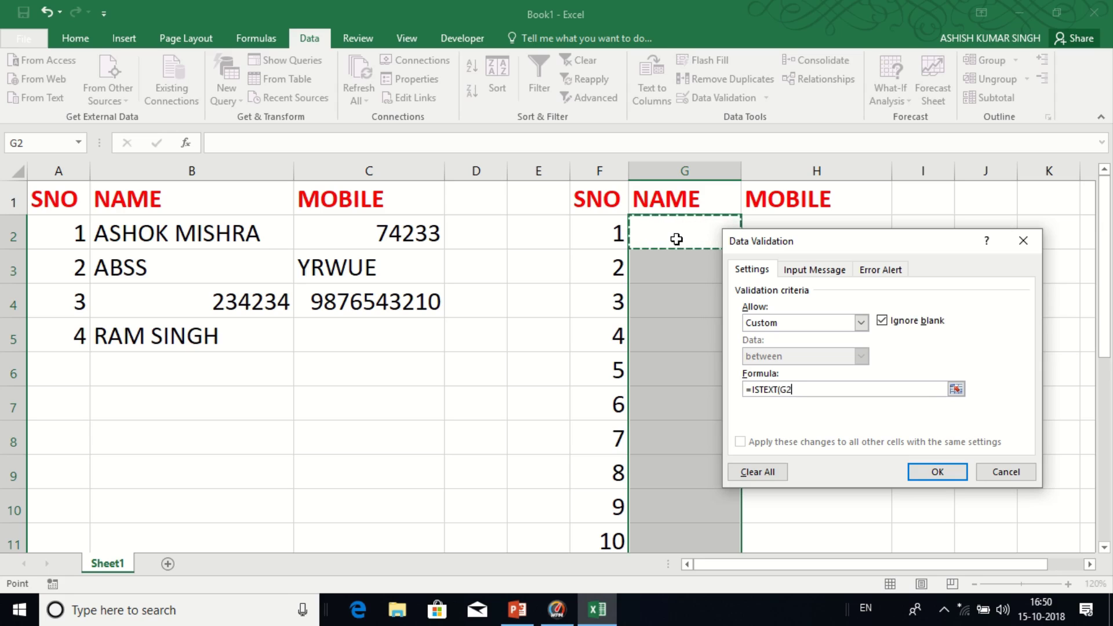
{"action": "type", "text": ")"}
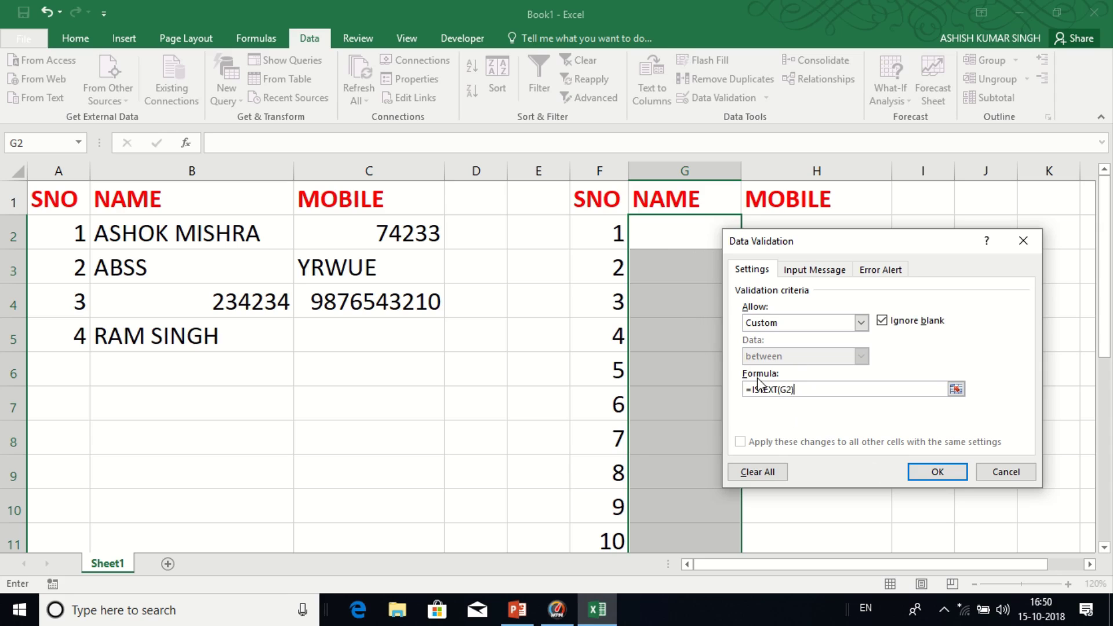
{"action": "key", "text": "Return"}
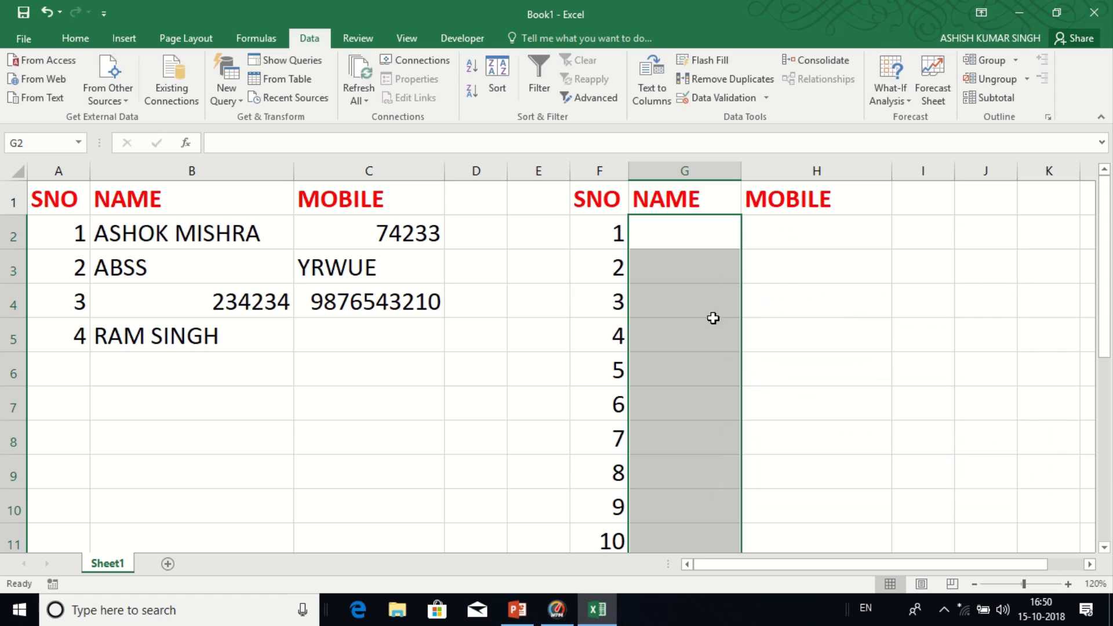
Test the rule with 324 in G2 (rejected), then enter WREW in G2 and WER324 in G3
{"action": "type", "text": "324"}
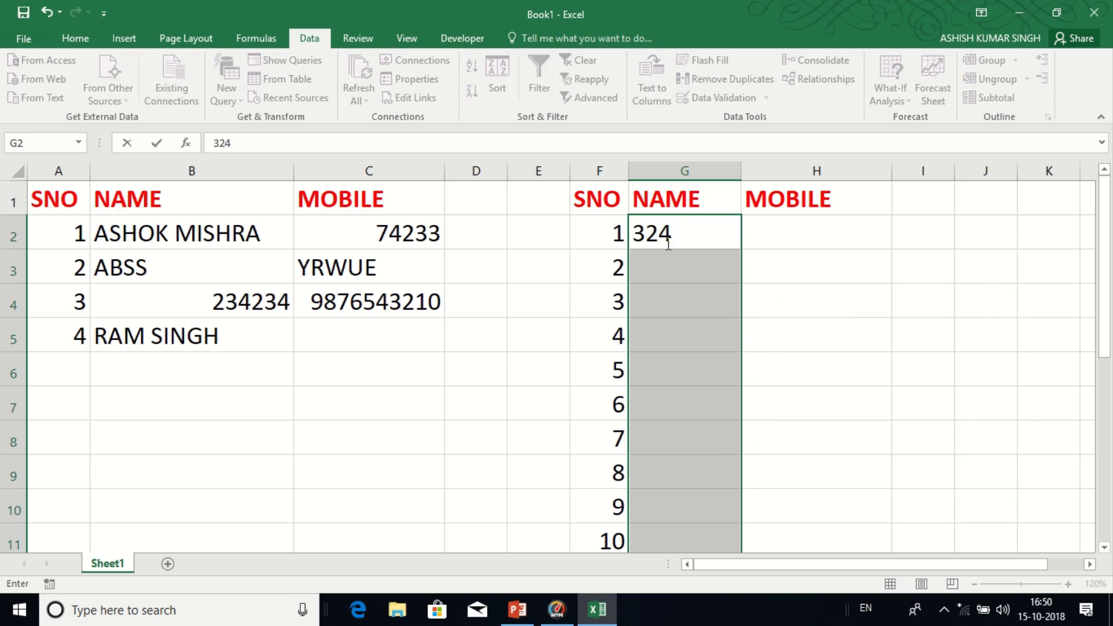
{"action": "key", "text": "Return"}
{"action": "key", "text": "Return"}
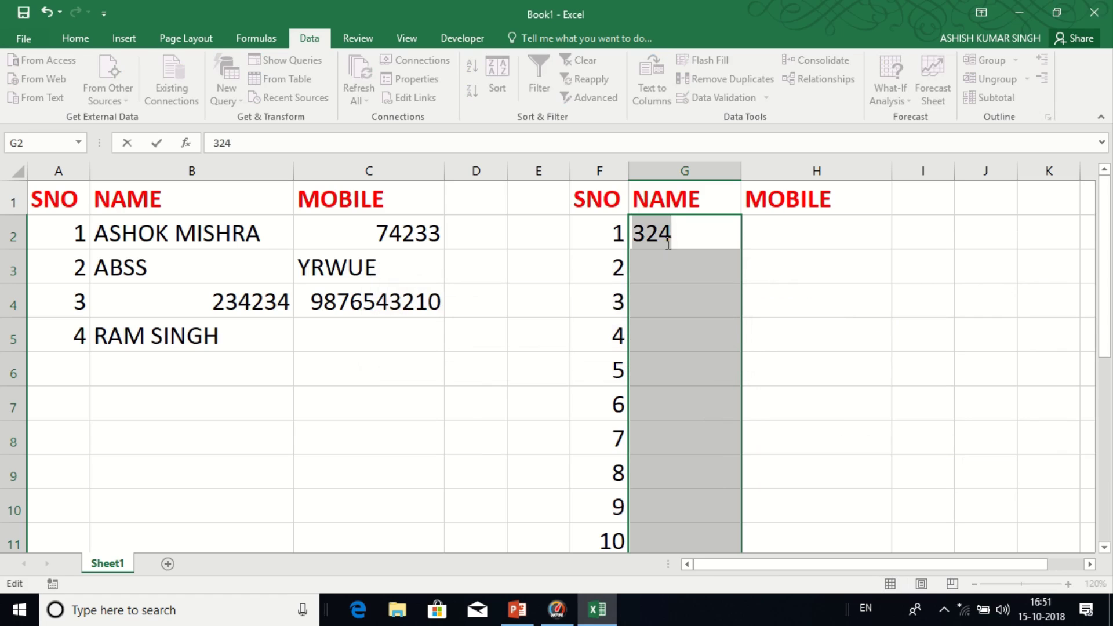
{"action": "key", "text": "BackSpace"}
{"action": "key", "text": "BackSpace"}
{"action": "key", "text": "BackSpace"}
{"action": "type", "text": "WREW"}
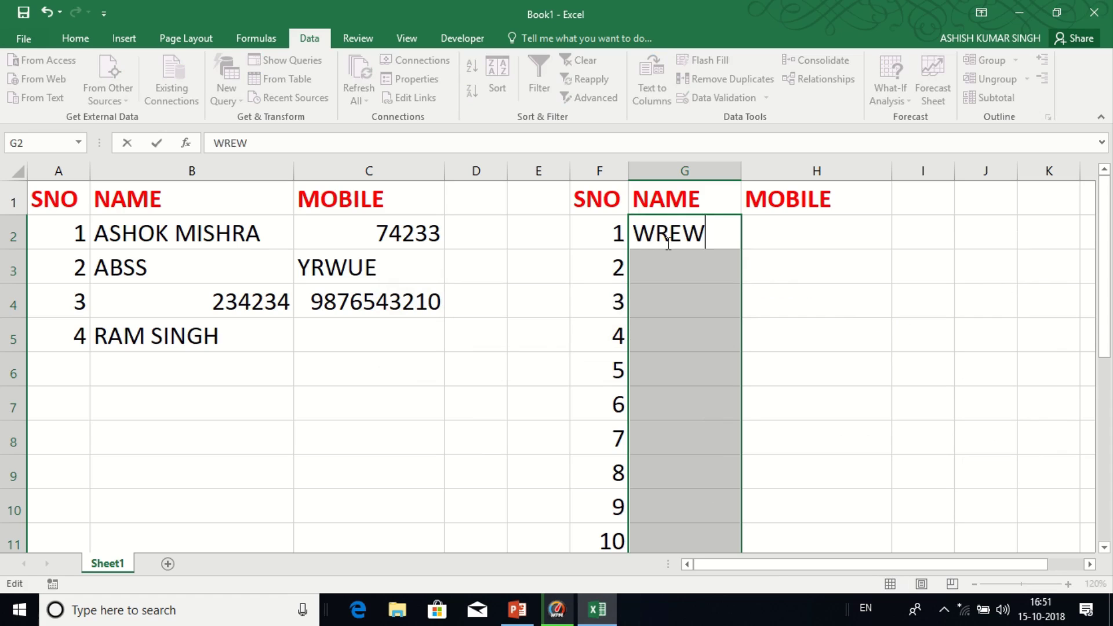
{"action": "key", "text": "Return"}
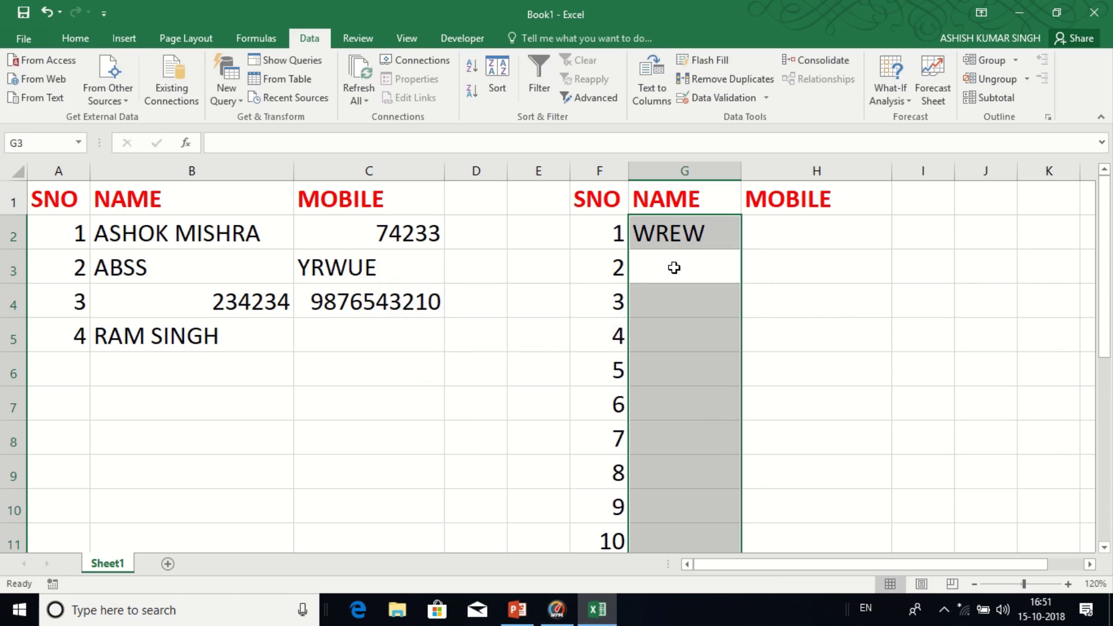
{"action": "left_click", "coordinate": [670, 266]}
{"action": "type", "text": "WER324"}
{"action": "key", "text": "Return"}
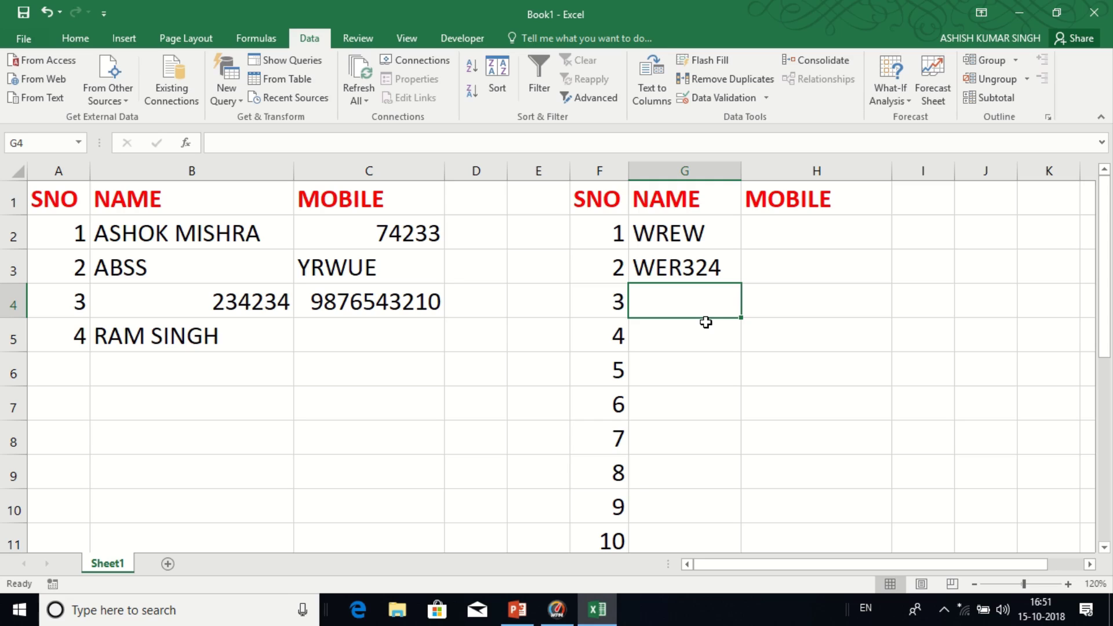
Select the NAME cells G2:G11 and delete the test entries
{"action": "left_click", "coordinate": [673, 234]}
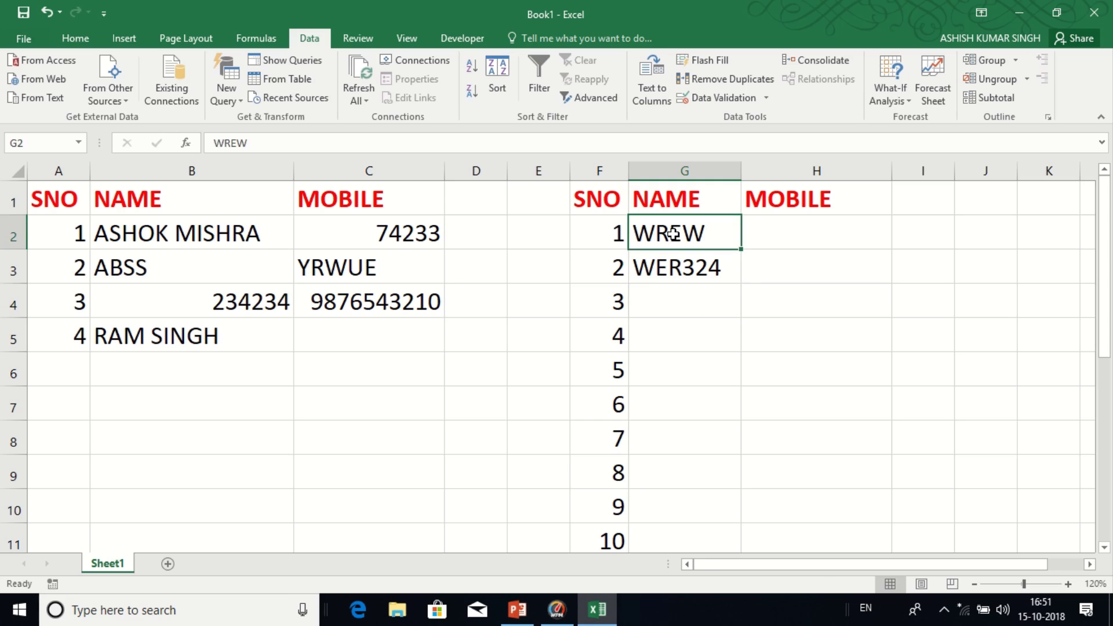
{"action": "key", "text": "shift+Down"}
{"action": "key", "text": "shift+Down"}
{"action": "key", "text": "shift+Down"}
{"action": "key", "text": "shift+Down"}
{"action": "key", "text": "shift+Down"}
{"action": "key", "text": "shift+Down"}
{"action": "key", "text": "shift+Down"}
{"action": "key", "text": "shift+Down"}
{"action": "key", "text": "shift+Down"}
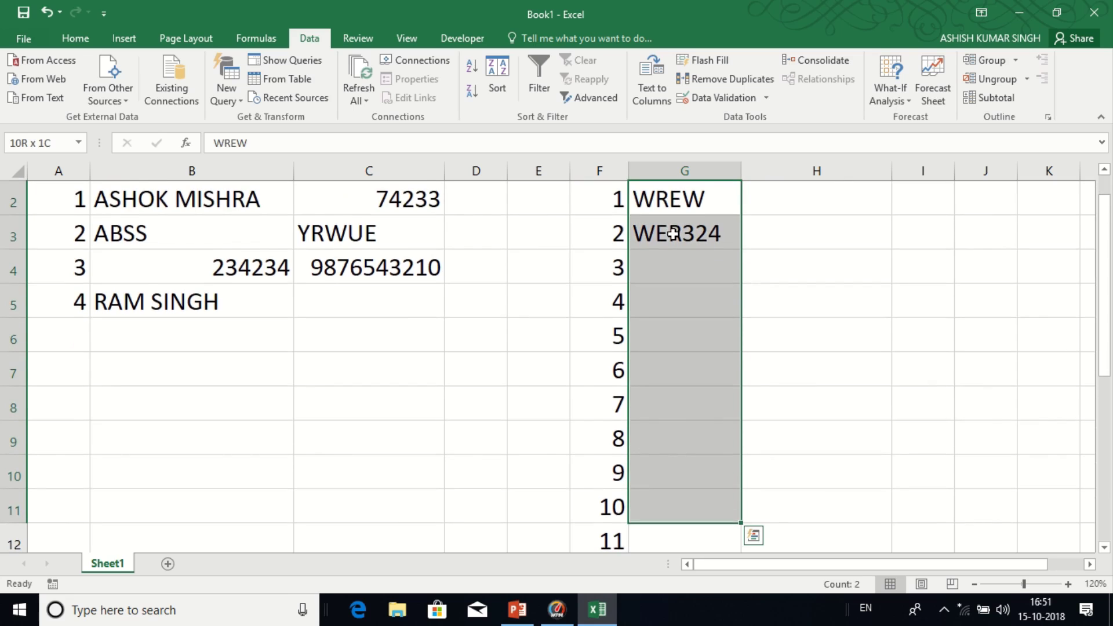
{"action": "key", "text": "shift+Down"}
{"action": "key", "text": "shift+Down"}
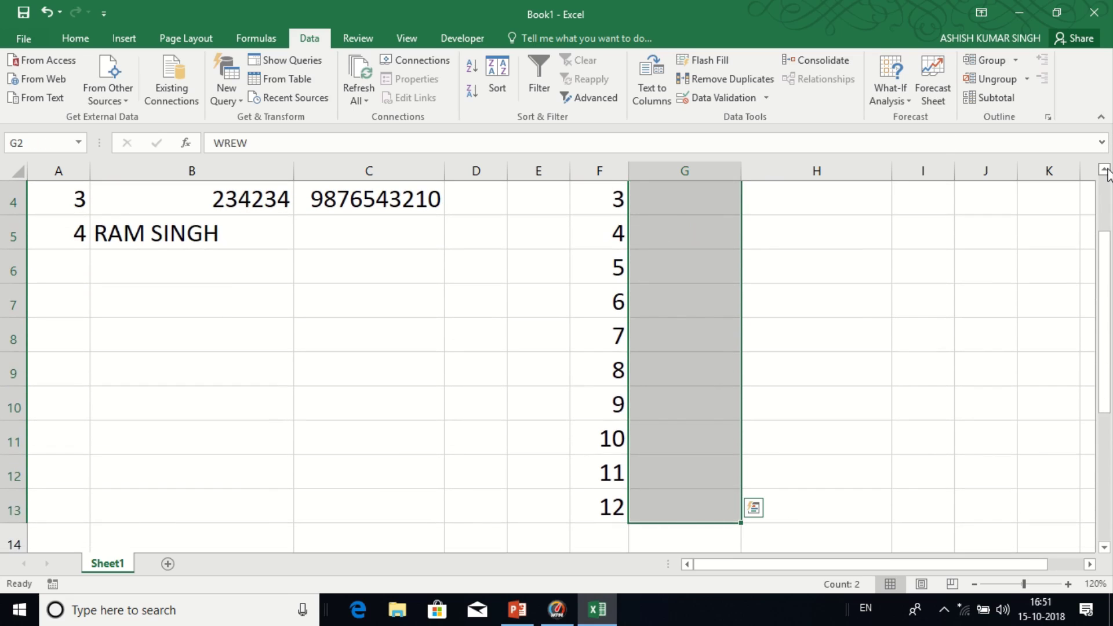
{"action": "scroll", "coordinate": [1106, 173], "scroll_direction": "up", "scroll_amount": 1}
{"action": "scroll", "coordinate": [1106, 172], "scroll_direction": "up", "scroll_amount": 2}
{"action": "key", "text": "Delete"}
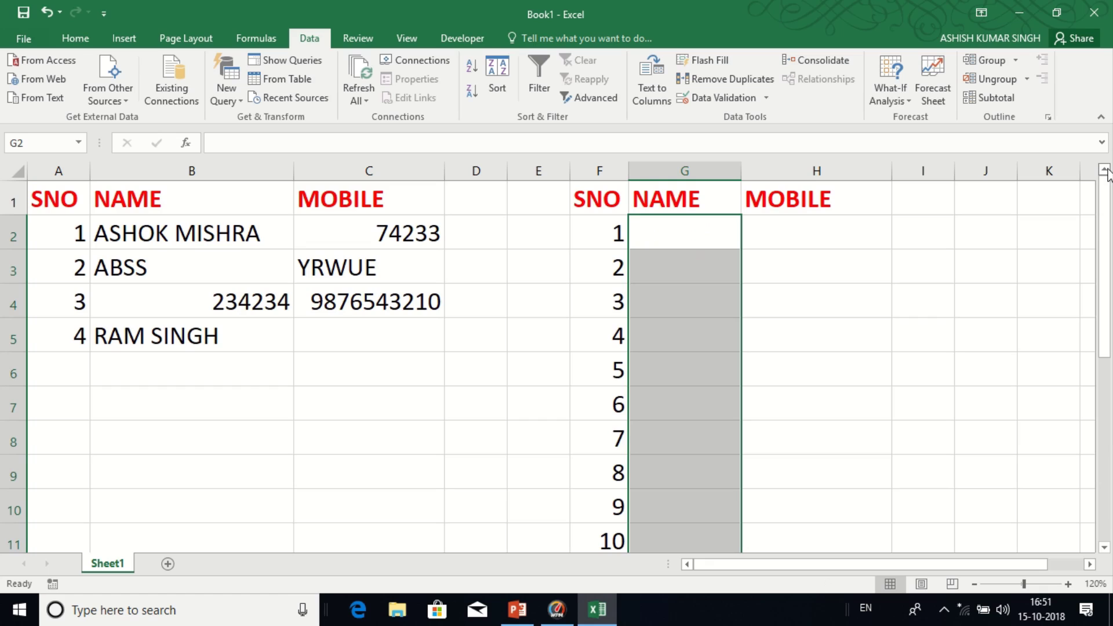
Change the Custom validation formula to =AND(ISTEXT(G2),LEN(G2)<=15) and apply it
{"action": "left_click", "coordinate": [729, 98]}
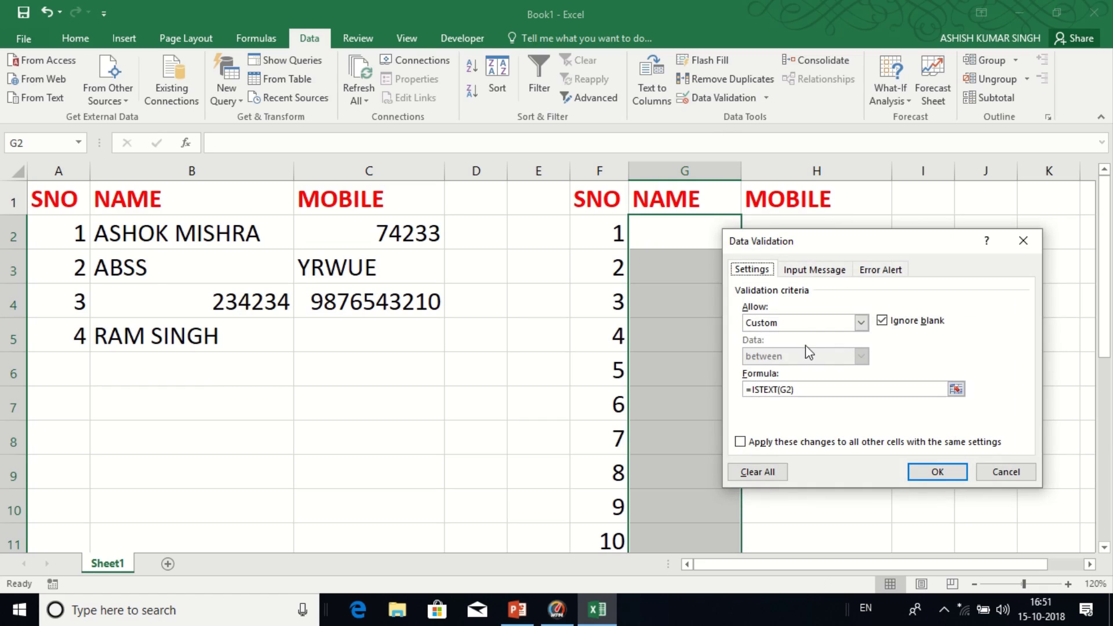
{"action": "left_click", "coordinate": [753, 389]}
{"action": "type", "text": "AND"}
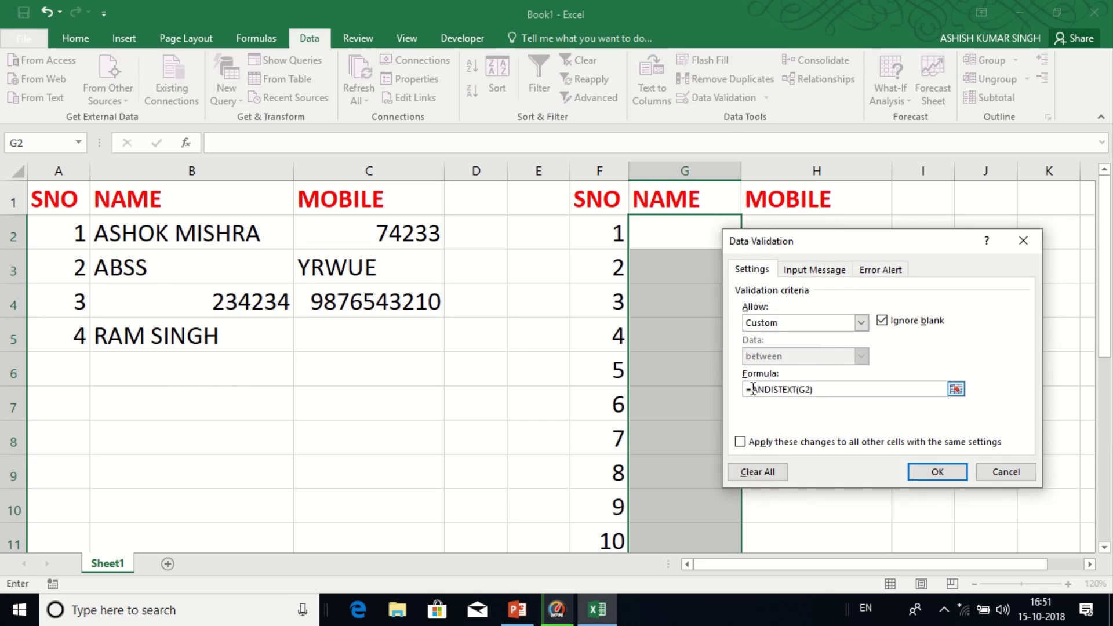
{"action": "type", "text": "("}
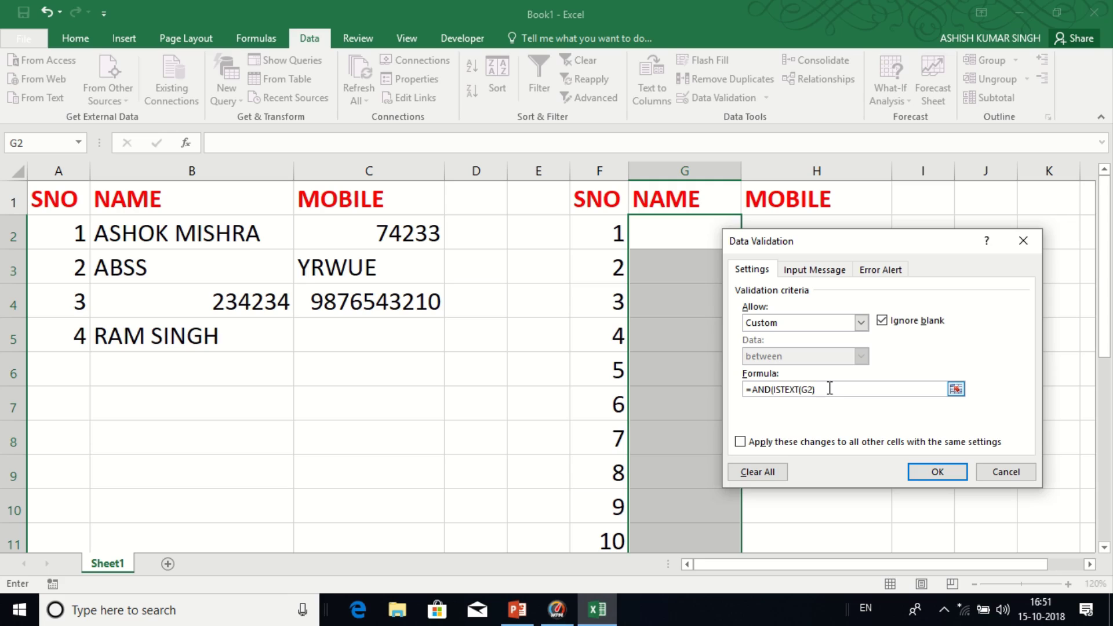
{"action": "type", "text": ","}
{"action": "type", "text": "LEN("}
{"action": "left_click", "coordinate": [671, 233]}
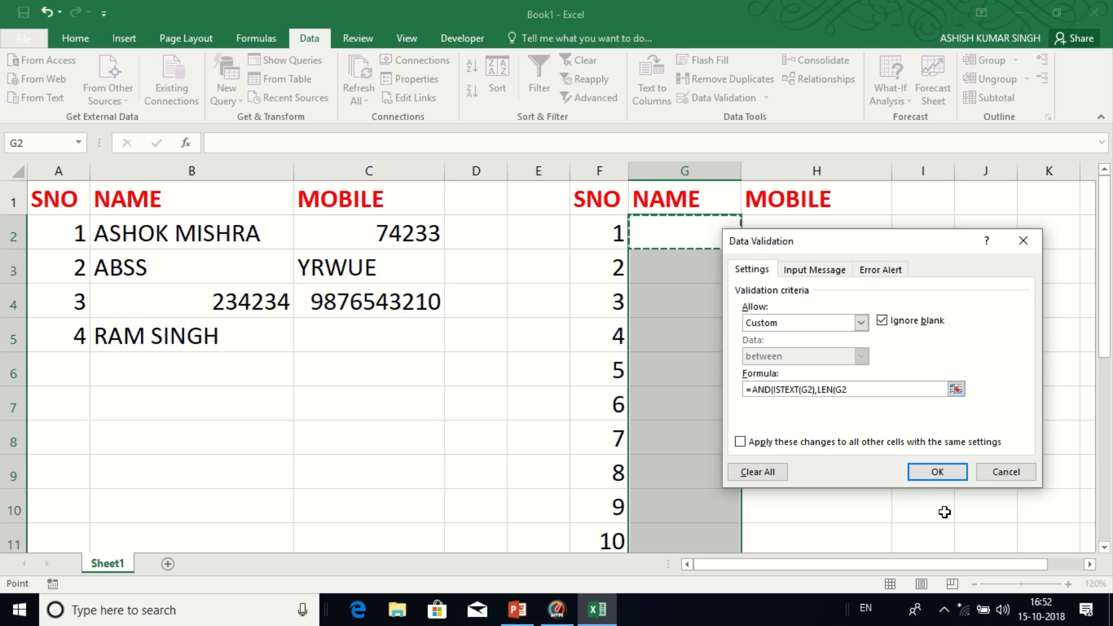
{"action": "type", "text": ")"}
{"action": "type", "text": "<=15"}
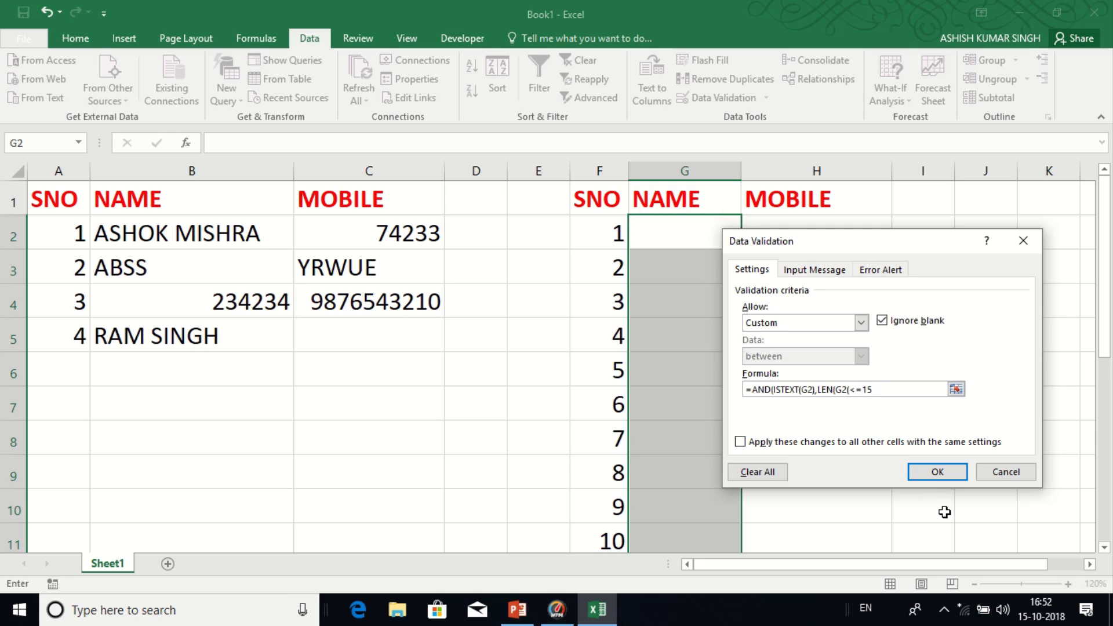
{"action": "type", "text": "+"}
{"action": "key", "text": "Left"}
{"action": "key", "text": "Left"}
{"action": "key", "text": "Left"}
{"action": "key", "text": "BackSpace"}
{"action": "key", "text": "BackSpace"}
{"action": "key", "text": "BackSpace"}
{"action": "key", "text": "BackSpace"}
{"action": "key", "text": "BackSpace"}
{"action": "key", "text": "BackSpace"}
{"action": "key", "text": "BackSpace"}
{"action": "key", "text": "BackSpace"}
{"action": "type", "text": ")"}
{"action": "type", "text": "<=15)"}
{"action": "key", "text": "Return"}
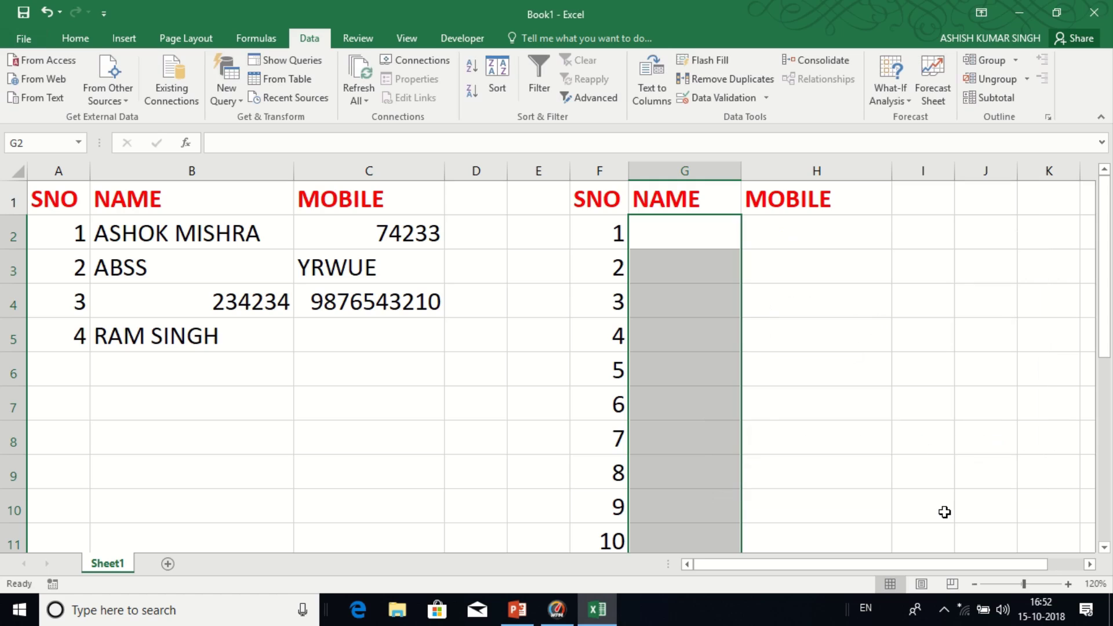
See an 18-character name rejected in G2, enter a 15-character name instead, and autofit column G
{"action": "left_click", "coordinate": [669, 228]}
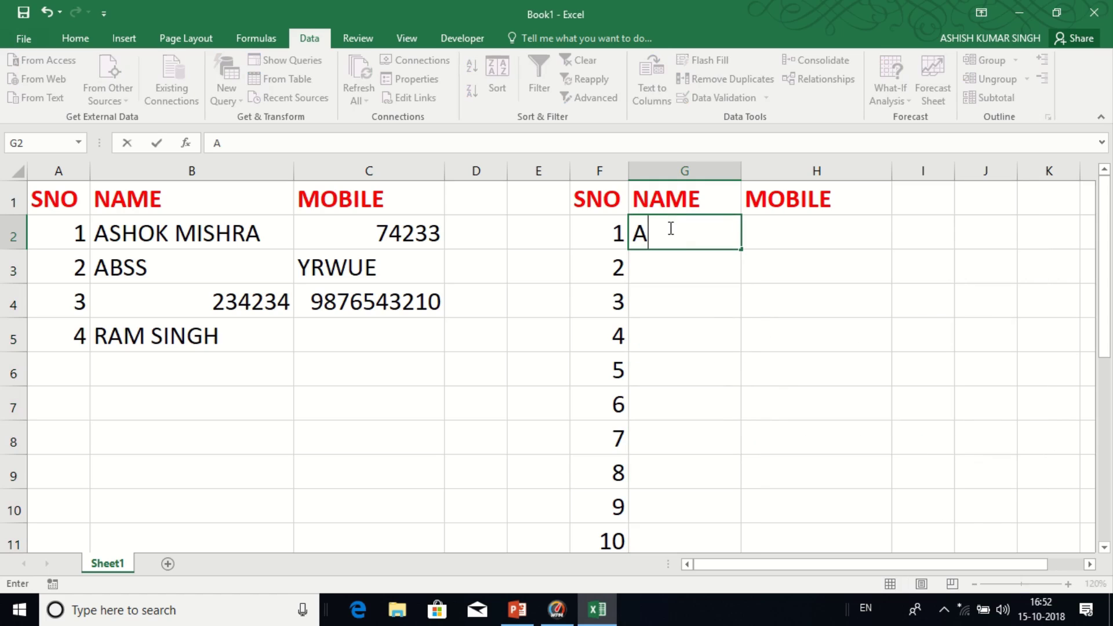
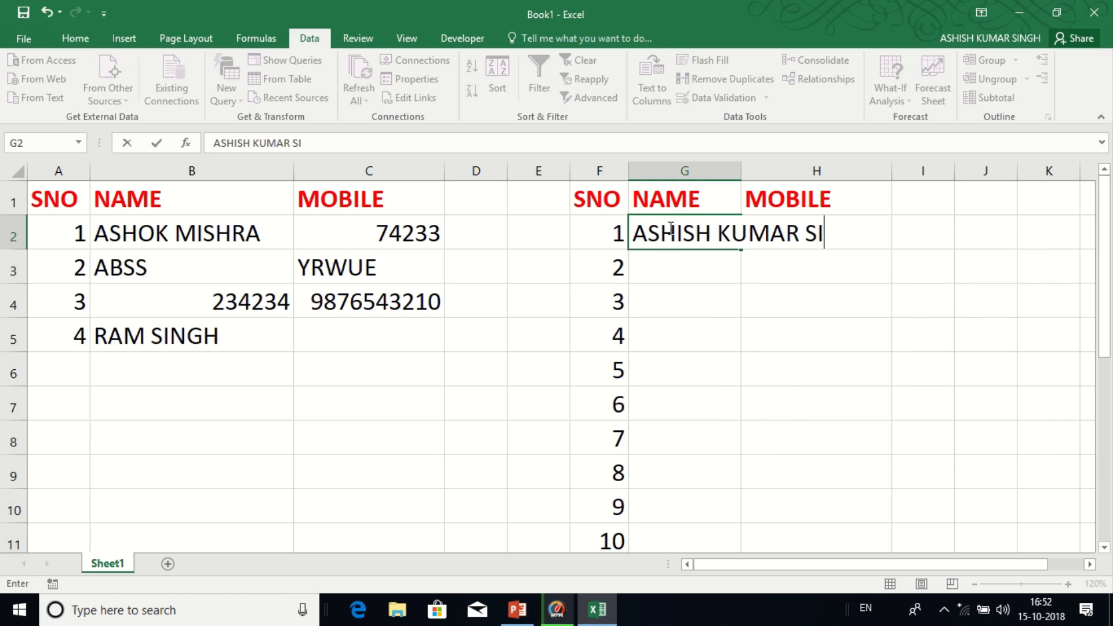
{"action": "key", "text": "Return"}
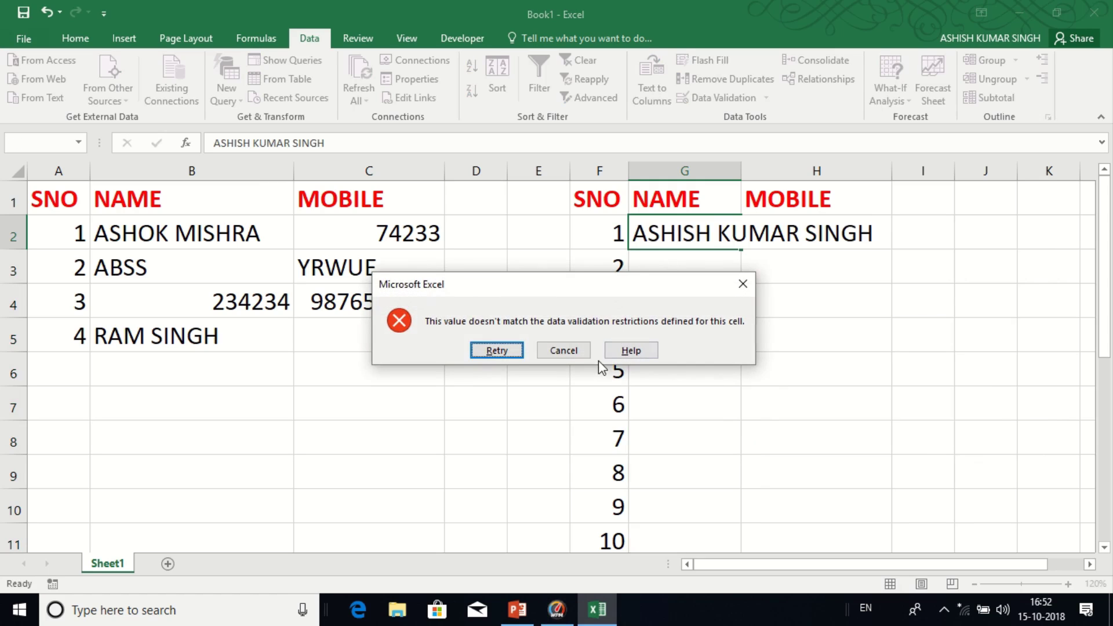
{"action": "left_click", "coordinate": [569, 353]}
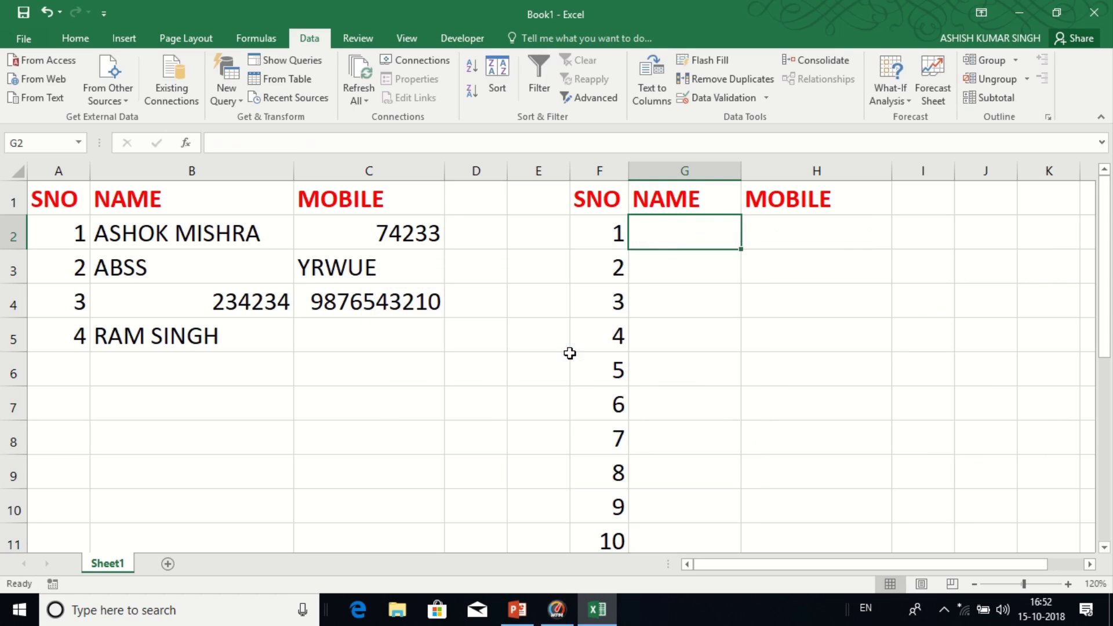
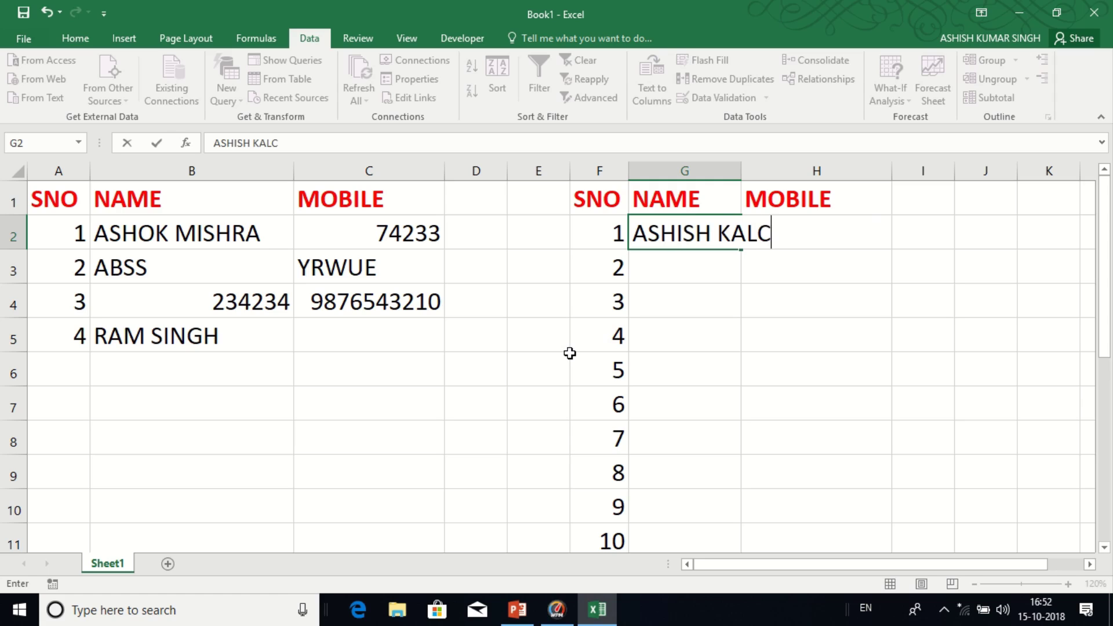
{"action": "key", "text": "Return"}
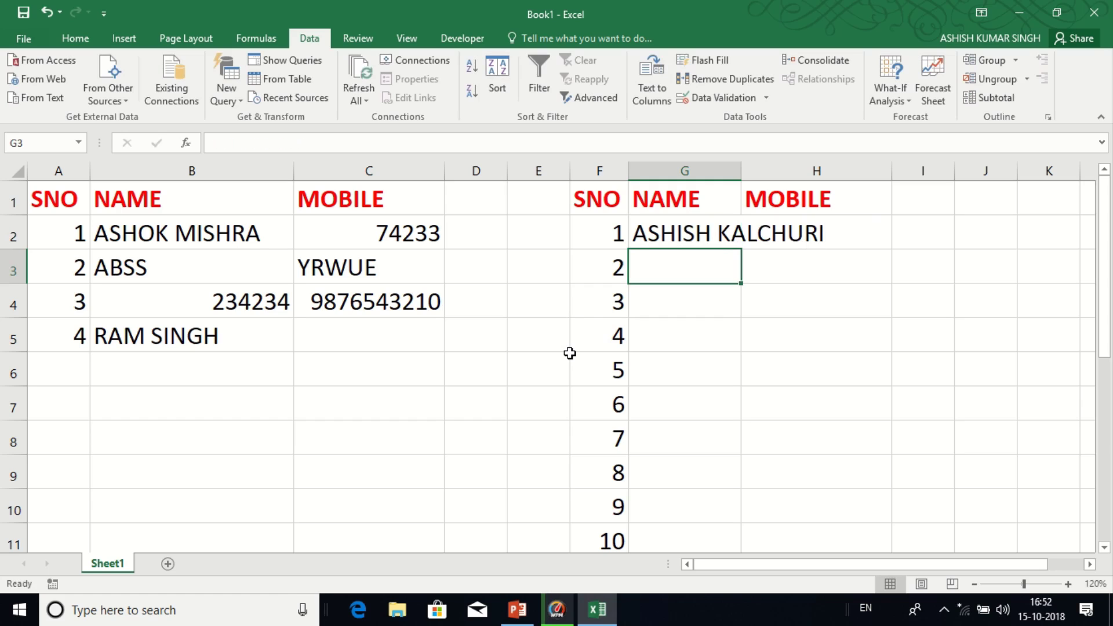
{"action": "double_click", "coordinate": [741, 171]}
{"action": "left_click", "coordinate": [740, 169]}
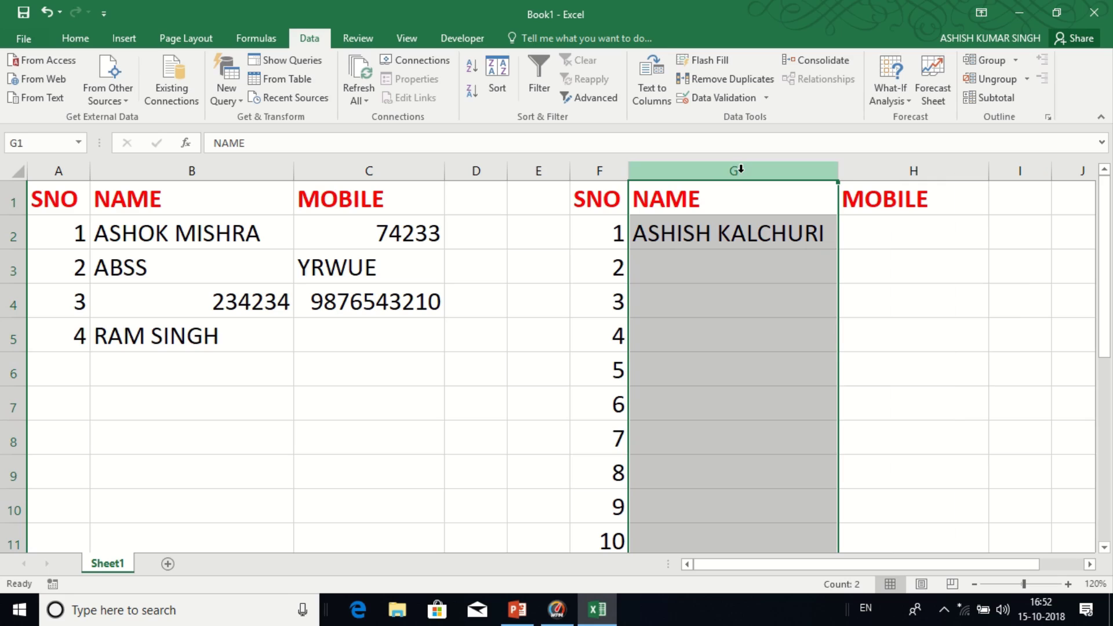
Enter the single letter Q in G3, then return to G2
{"action": "left_click", "coordinate": [710, 258]}
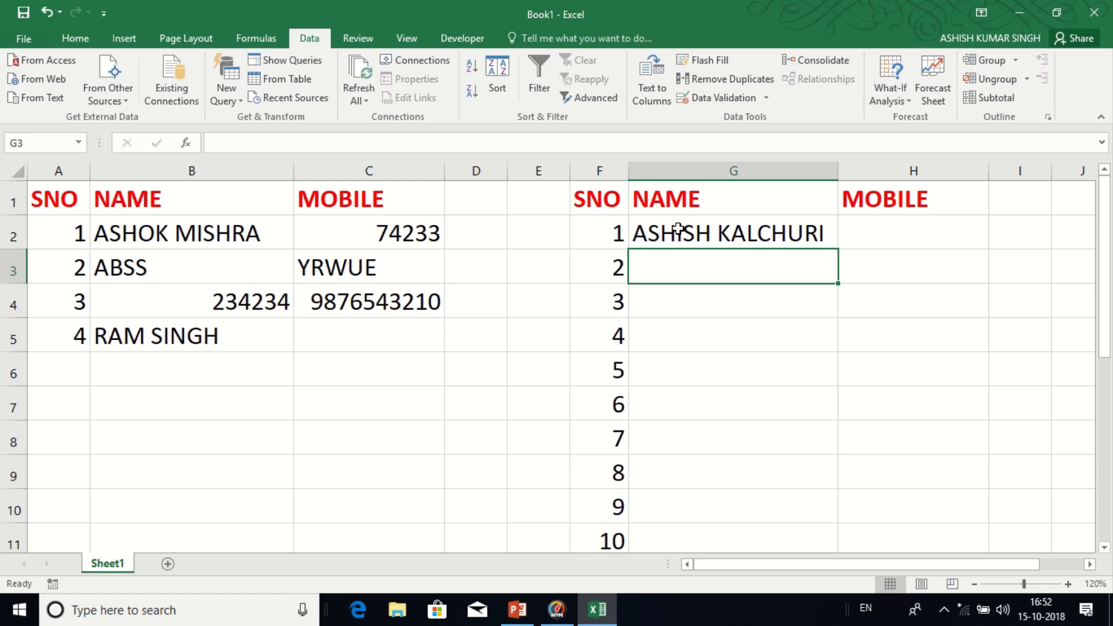
{"action": "type", "text": "Q"}
{"action": "key", "text": "Return"}
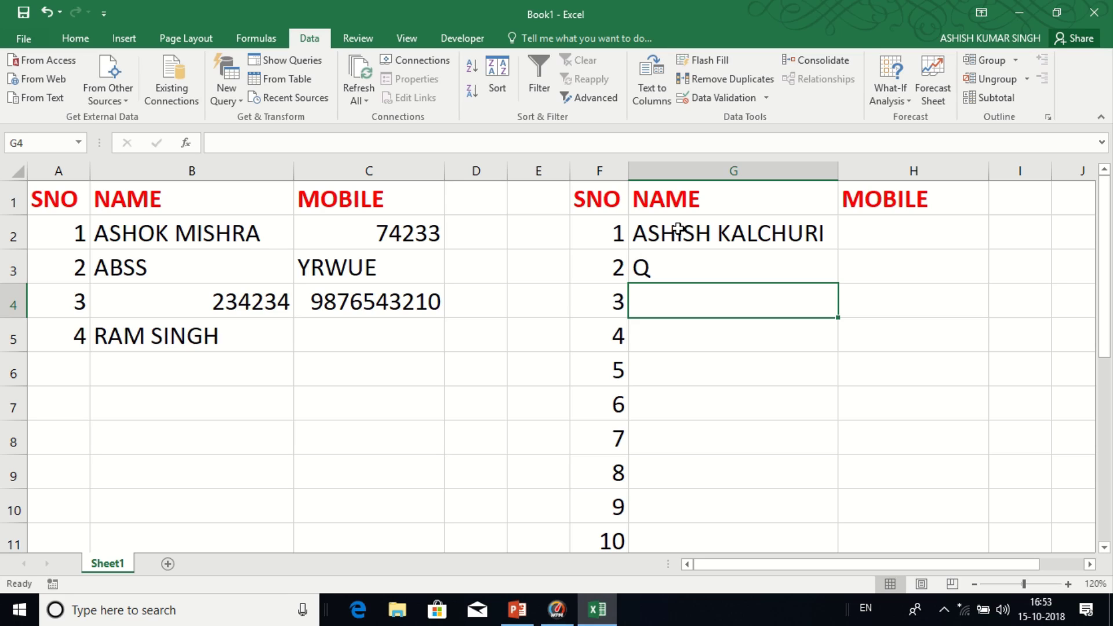
{"action": "left_click", "coordinate": [678, 228]}
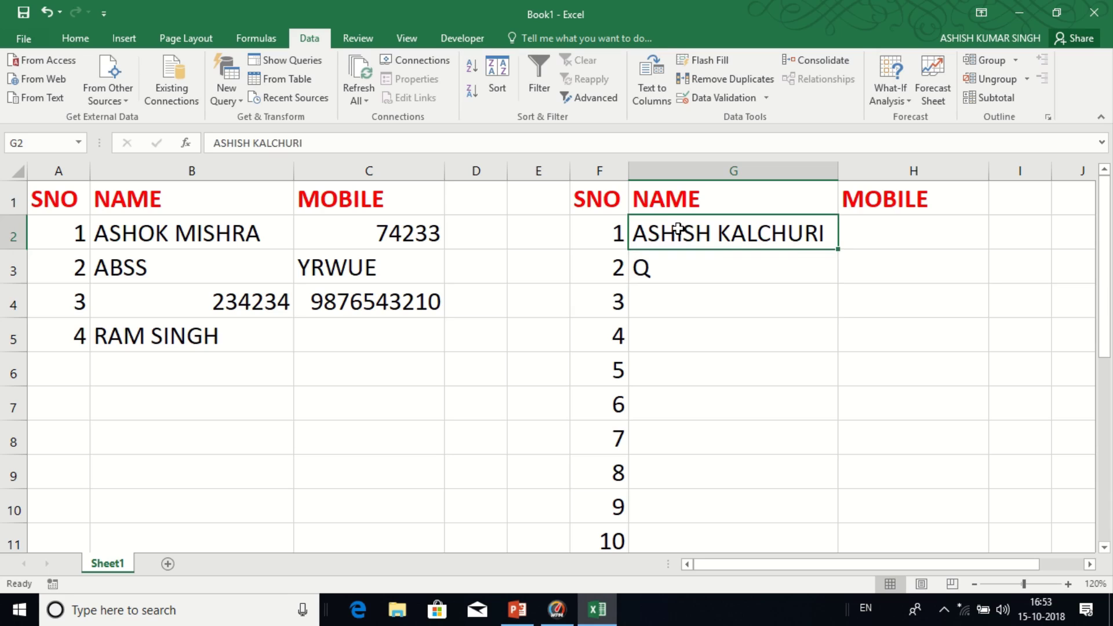
{"action": "key", "text": "shift+Down"}
{"action": "key", "text": "shift+Down"}
{"action": "key", "text": "shift+Down"}
{"action": "key", "text": "shift+Down"}
{"action": "key", "text": "shift+Down"}
{"action": "key", "text": "shift+Down"}
{"action": "key", "text": "shift+Down"}
{"action": "key", "text": "shift+Down"}
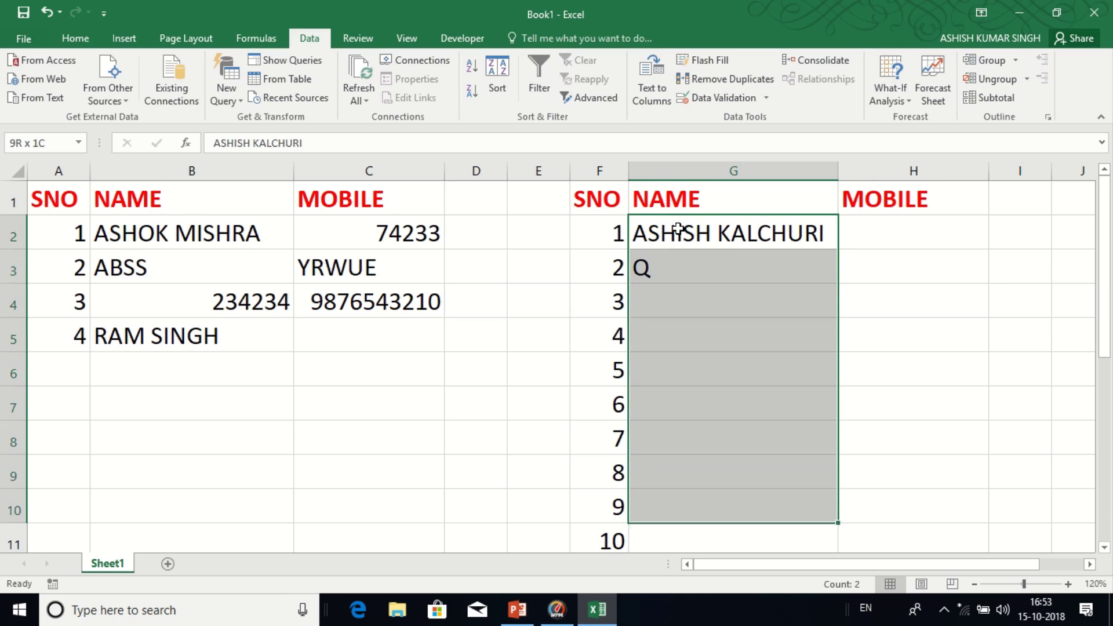
{"action": "key", "text": "shift+Down"}
{"action": "key", "text": "shift+Down"}
{"action": "key", "text": "shift+Down"}
{"action": "key", "text": "shift+Down"}
{"action": "key", "text": "shift+Up"}
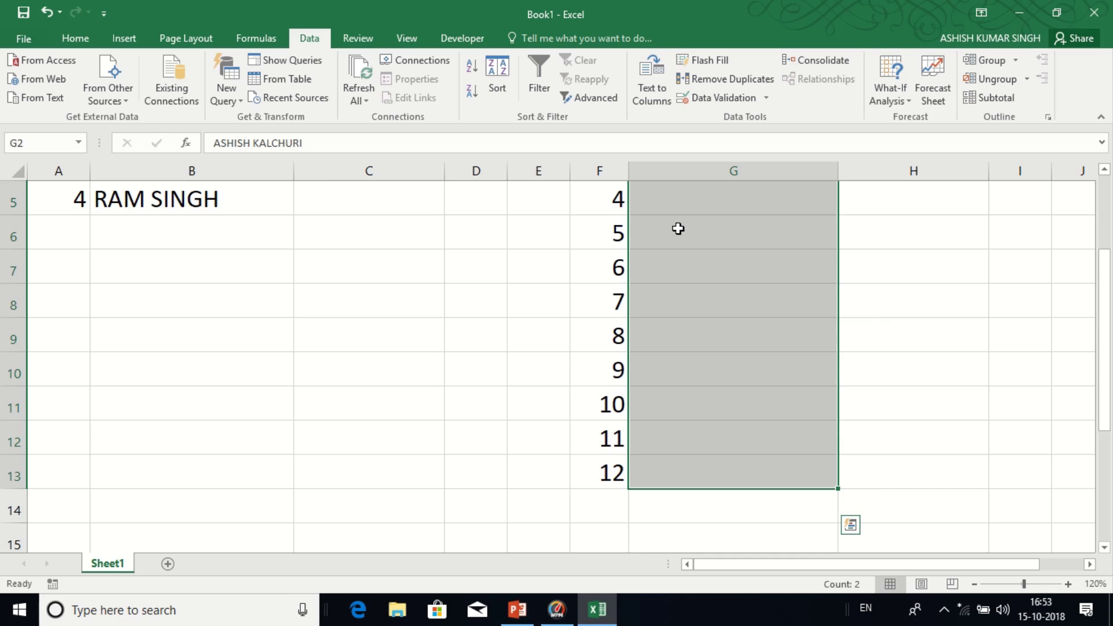
{"action": "left_click", "coordinate": [868, 220]}
{"action": "key", "text": "Up"}
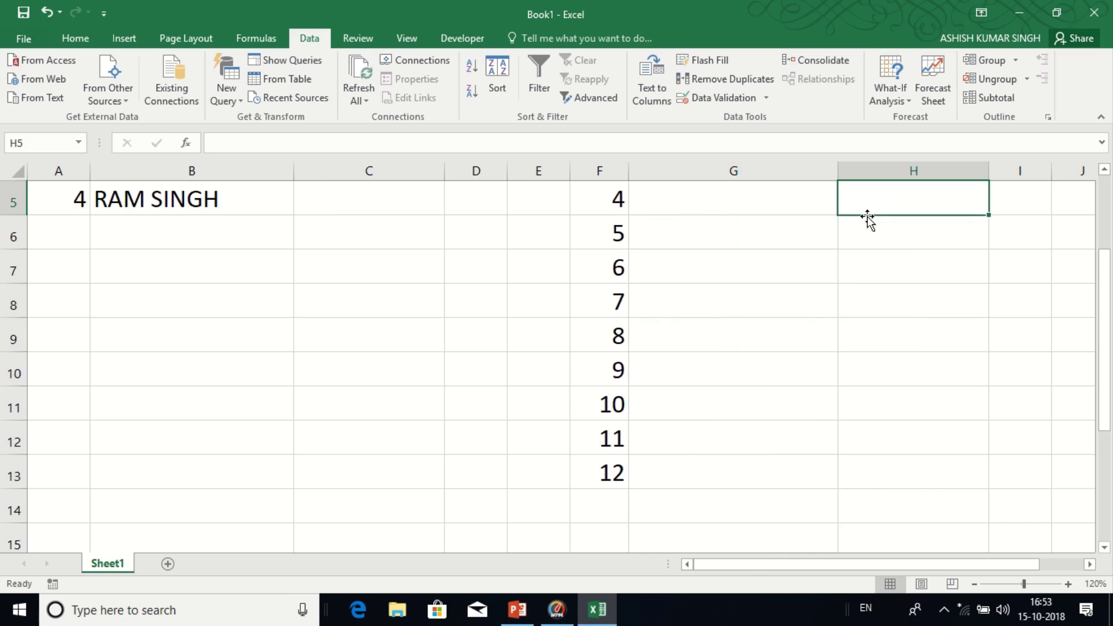
{"action": "key", "text": "Up"}
{"action": "key", "text": "Up"}
{"action": "key", "text": "Up"}
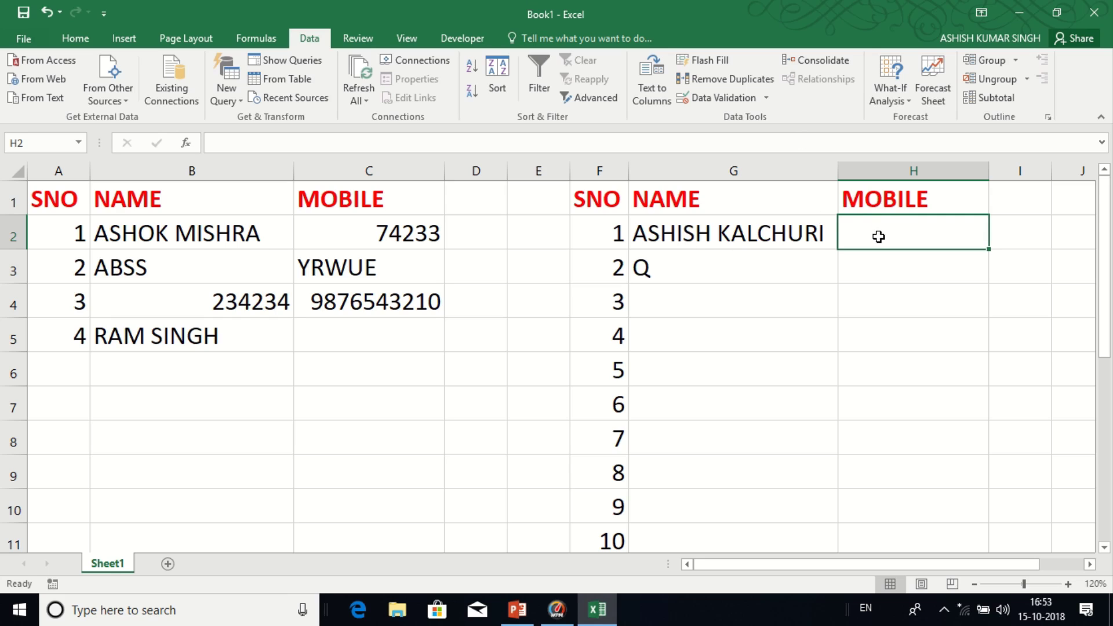
{"action": "type", "text": "223324"}
{"action": "key", "text": "Return"}
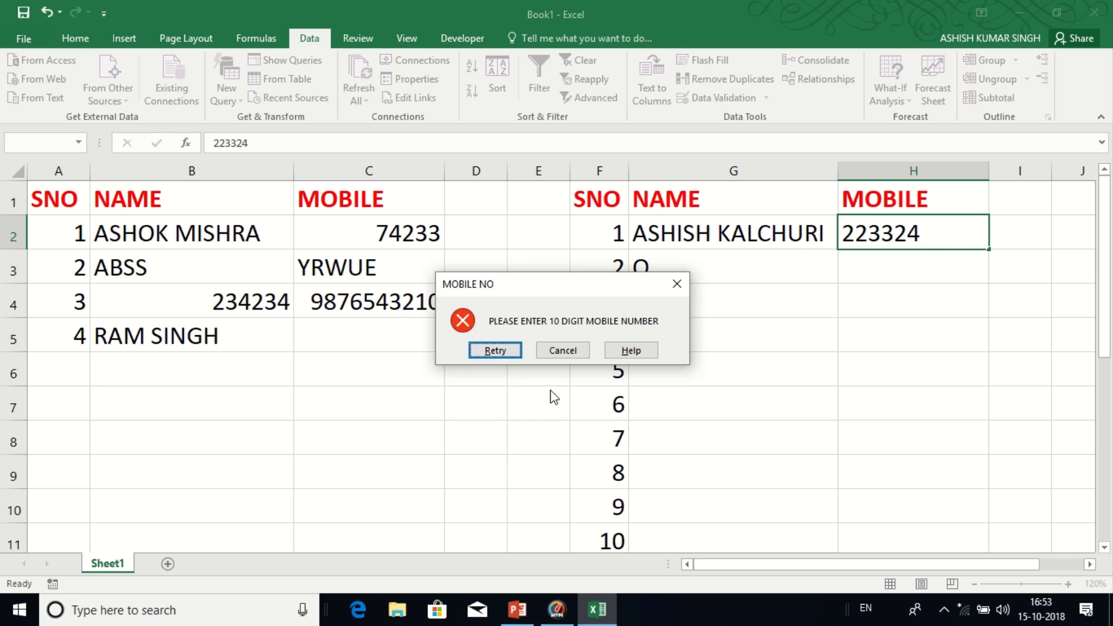
{"action": "left_click", "coordinate": [563, 350]}
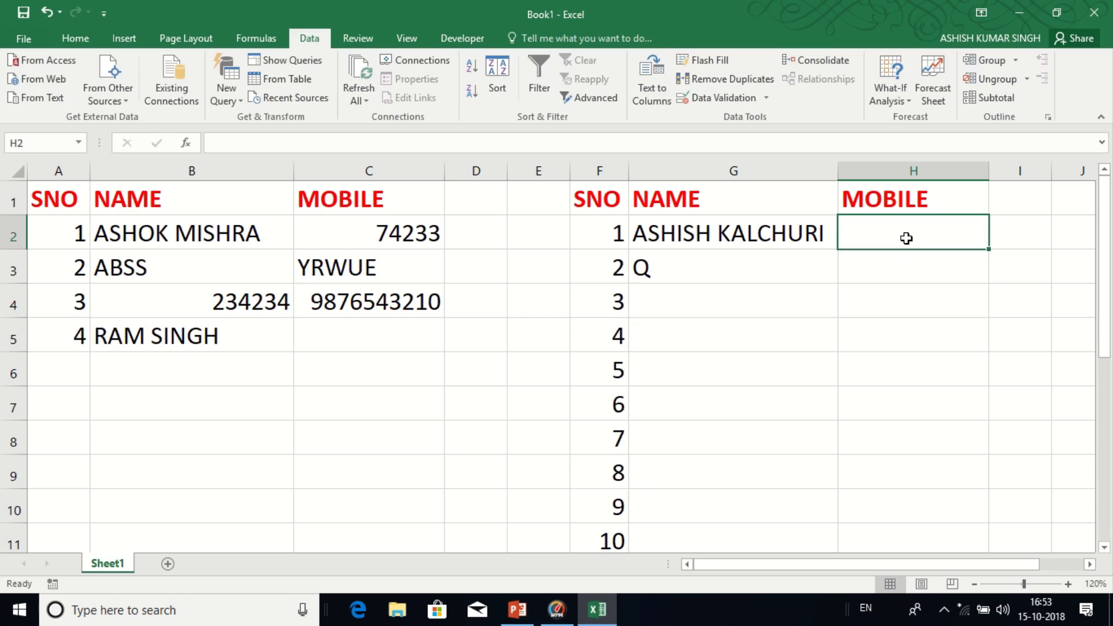
{"action": "left_click_drag", "start_coordinate": [906, 237], "coordinate": [907, 370]}
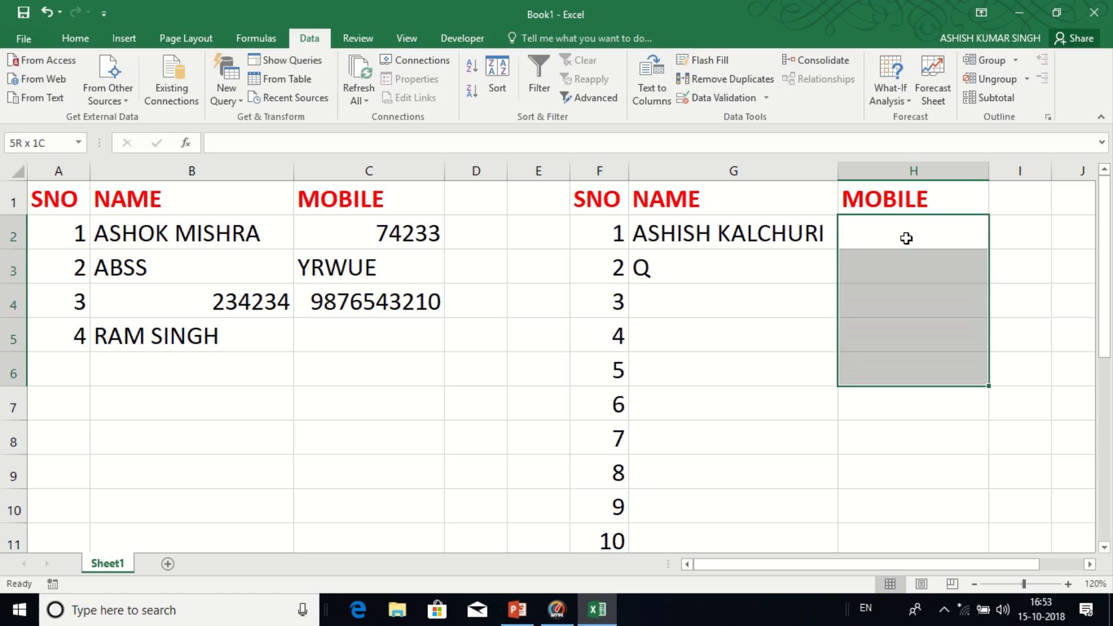
{"action": "left_click", "coordinate": [718, 99]}
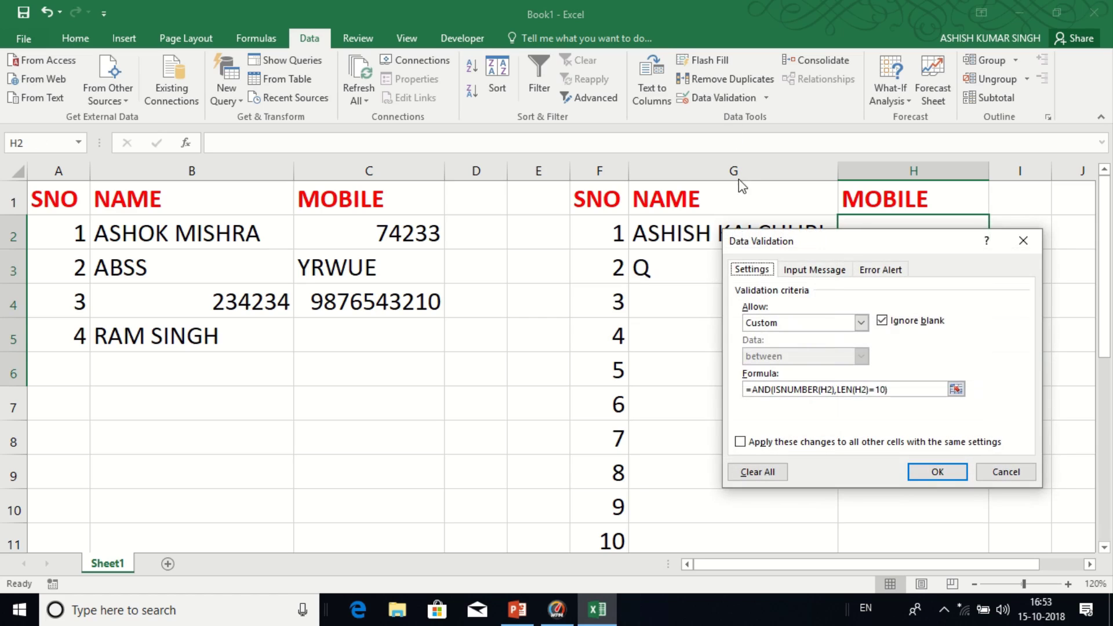
{"action": "left_click", "coordinate": [876, 272]}
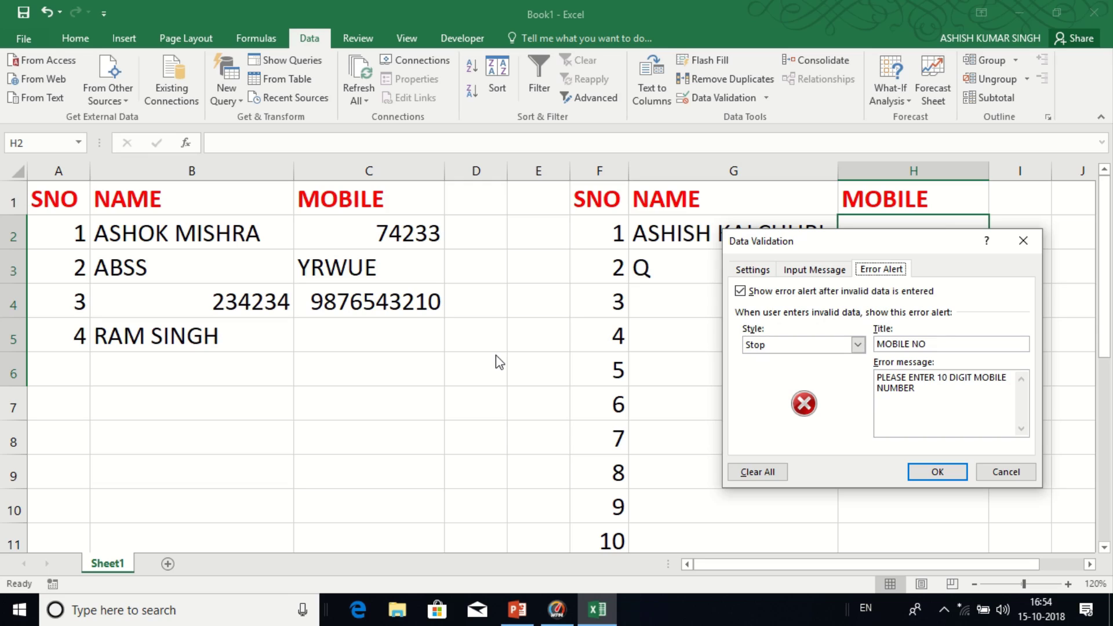
{"action": "left_click", "coordinate": [924, 471]}
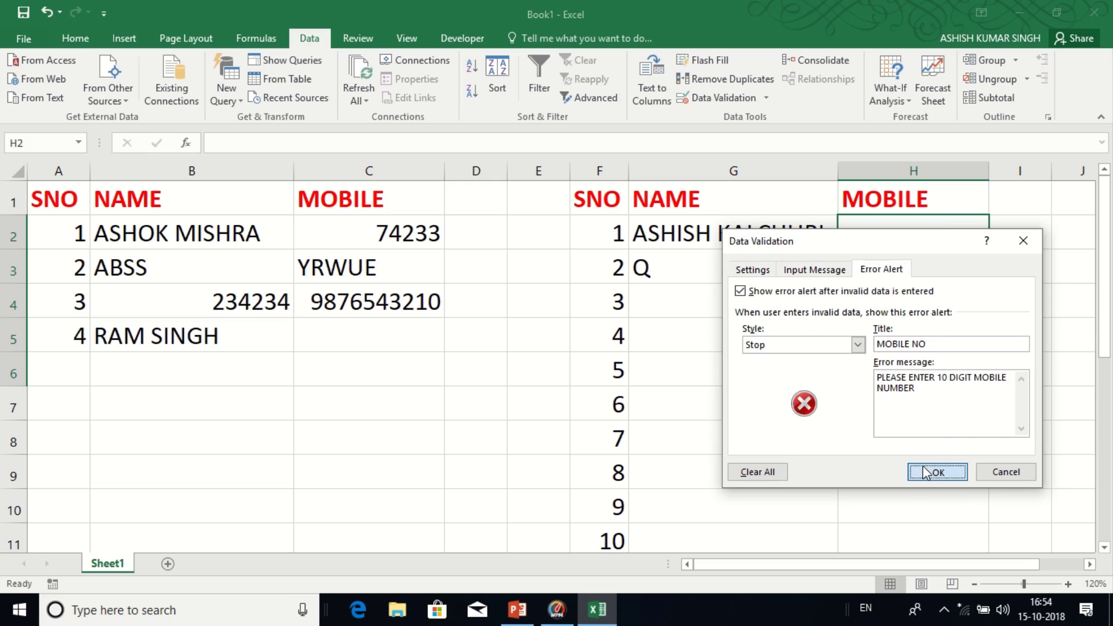
{"action": "left_click", "coordinate": [690, 232]}
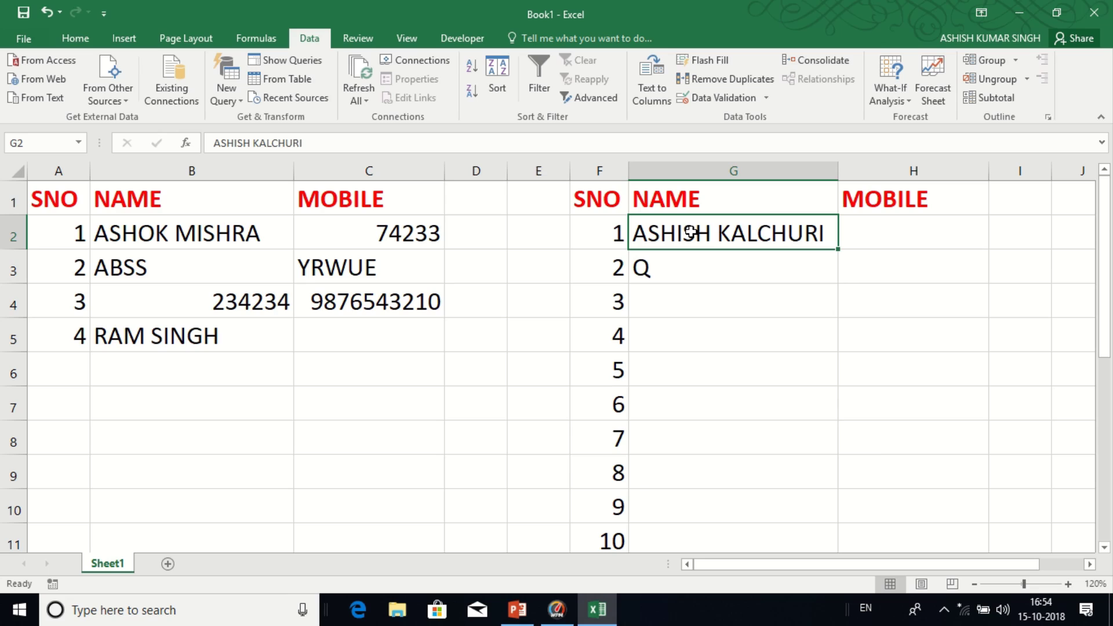